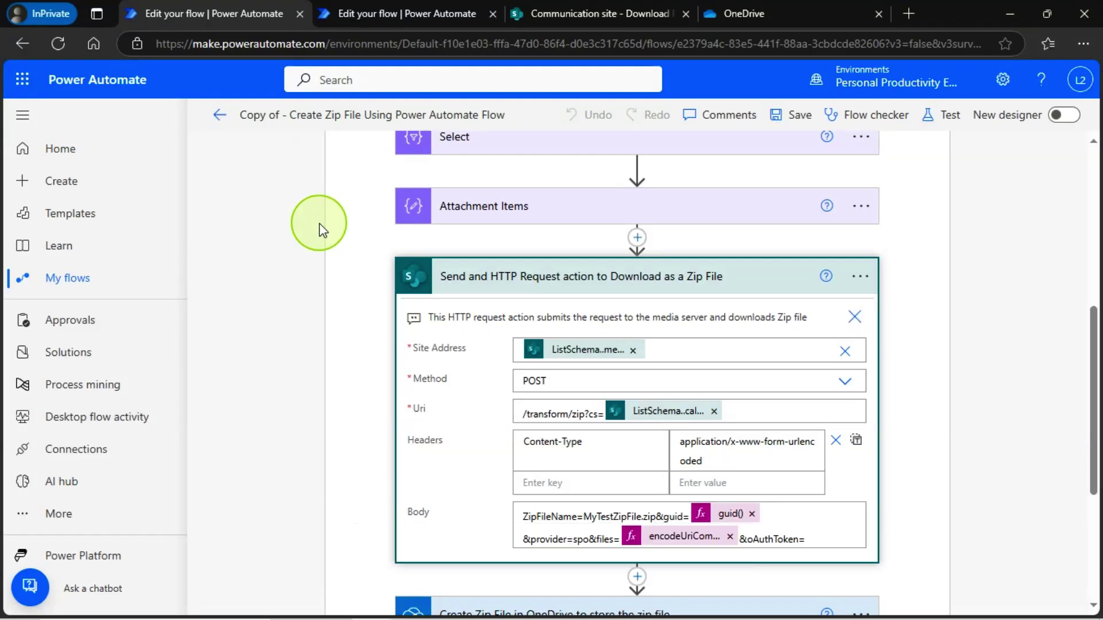
Step: Scroll through the copied zip-file flow to review its actions
scroll(976, 343, up, 4)
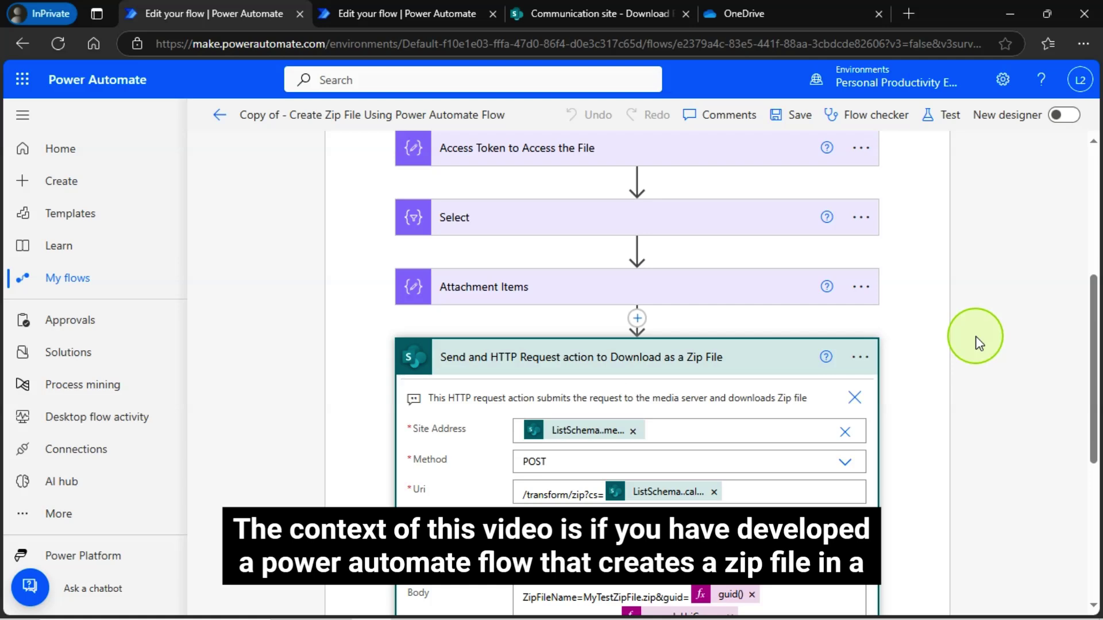
scroll(431, 303, up, 3)
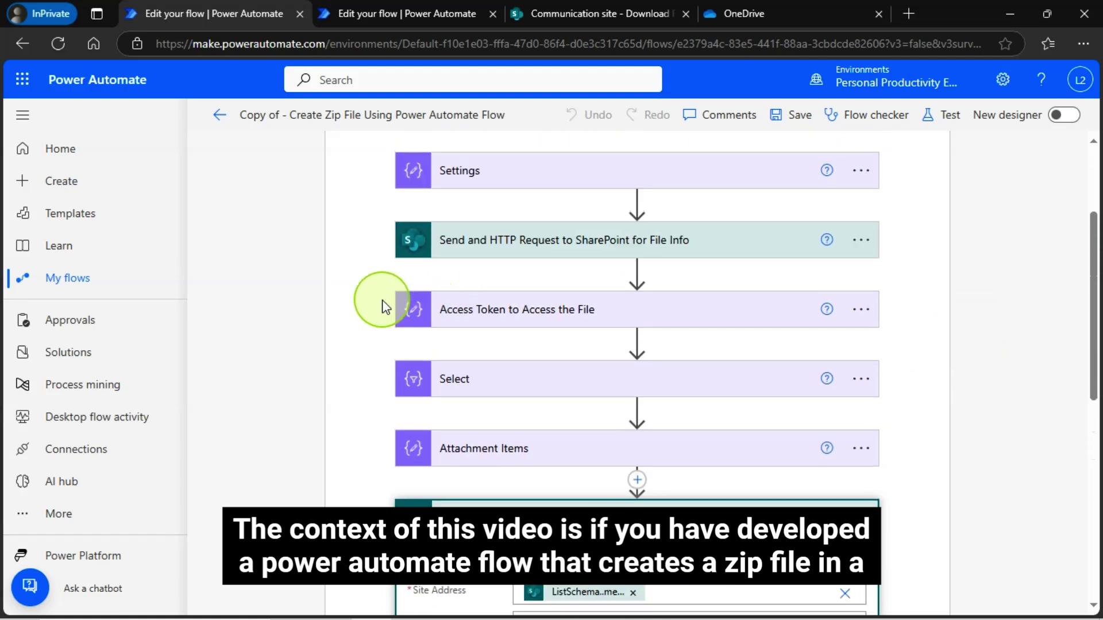
scroll(354, 297, down, 3)
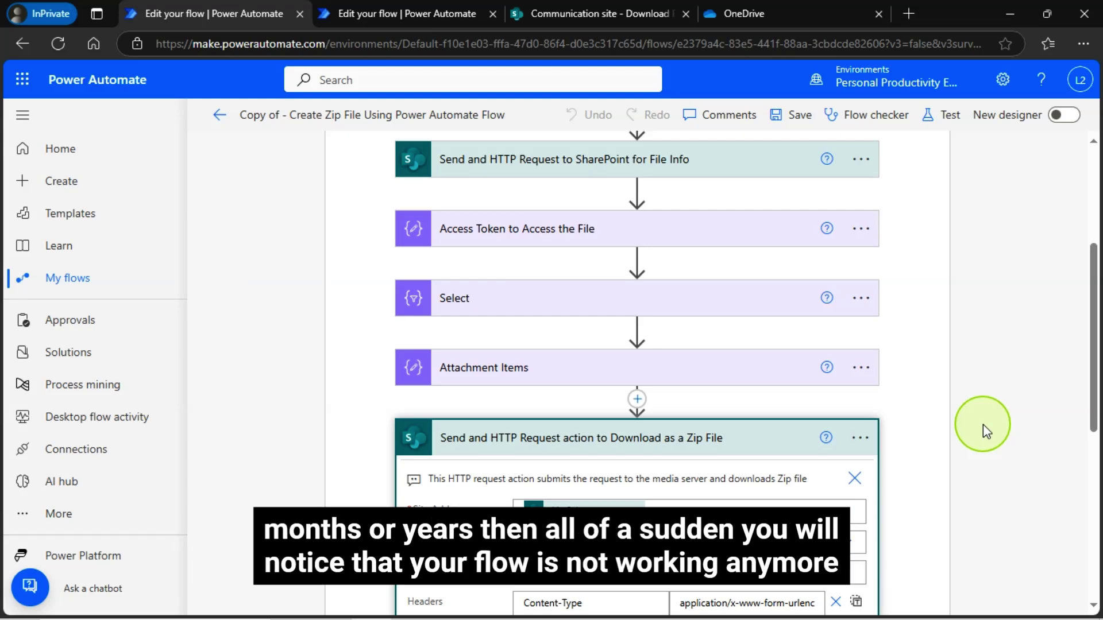
scroll(810, 296, up, 1)
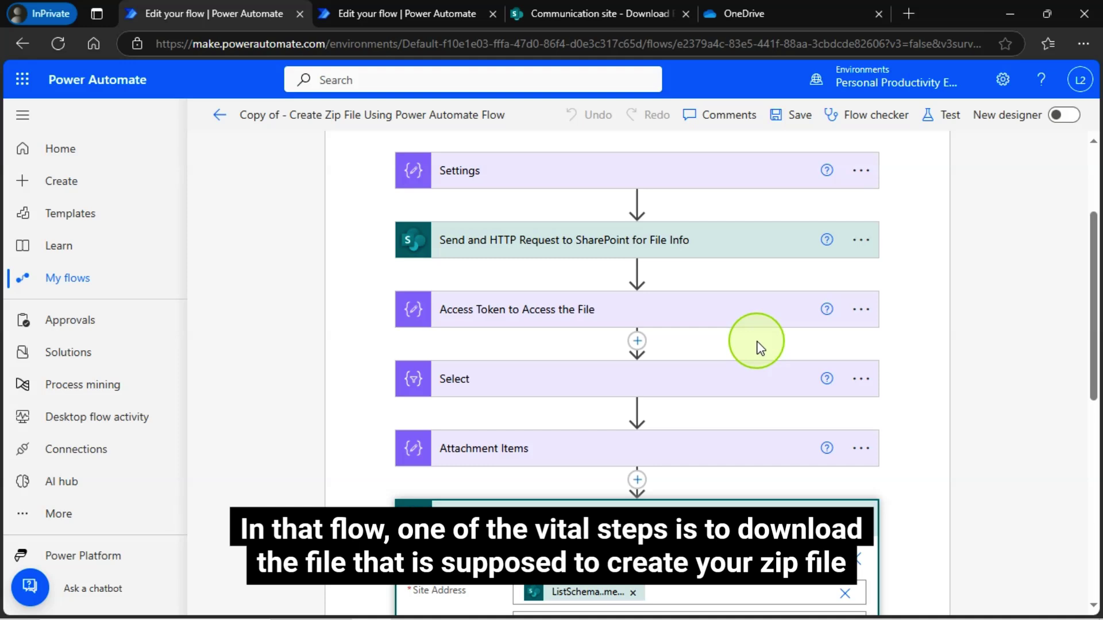
scroll(258, 364, down, 1)
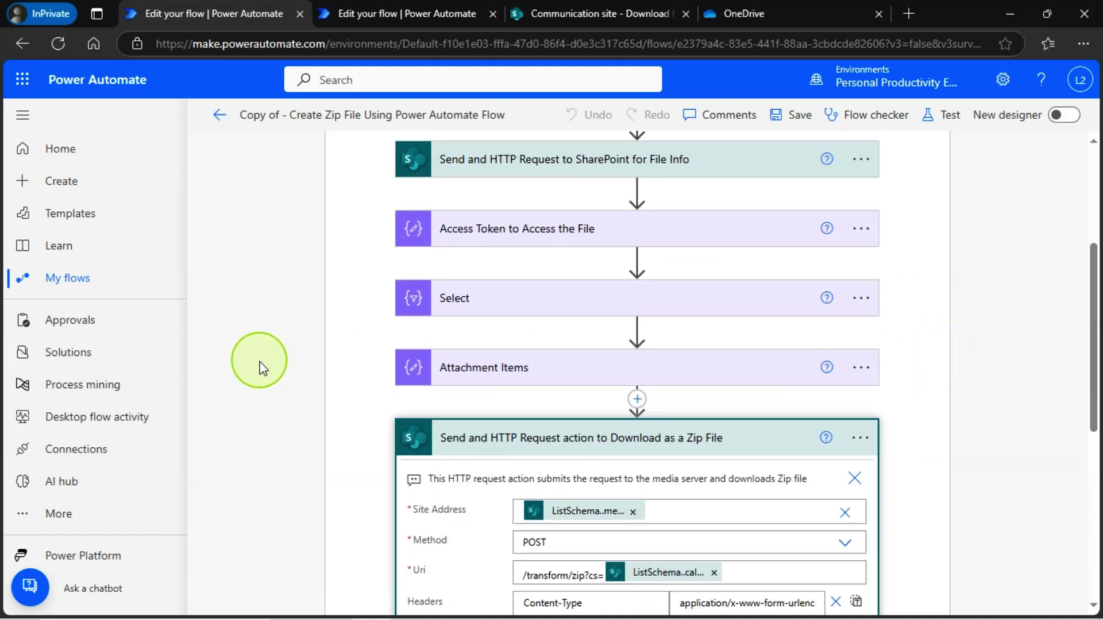
scroll(567, 369, down, 1)
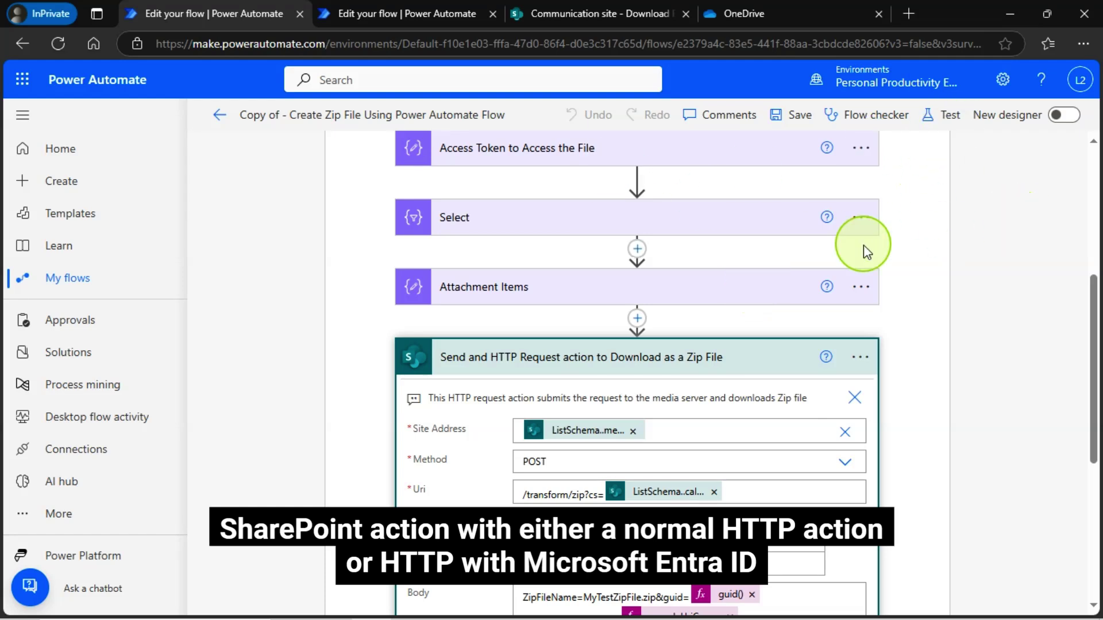
scroll(640, 261, up, 5)
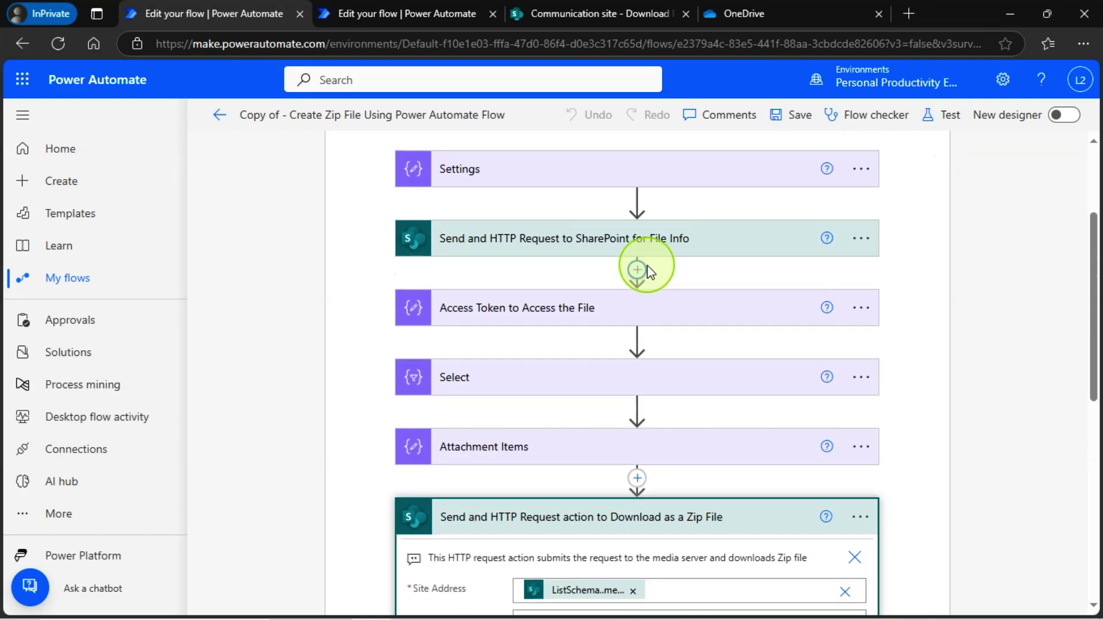
scroll(649, 272, down, 10)
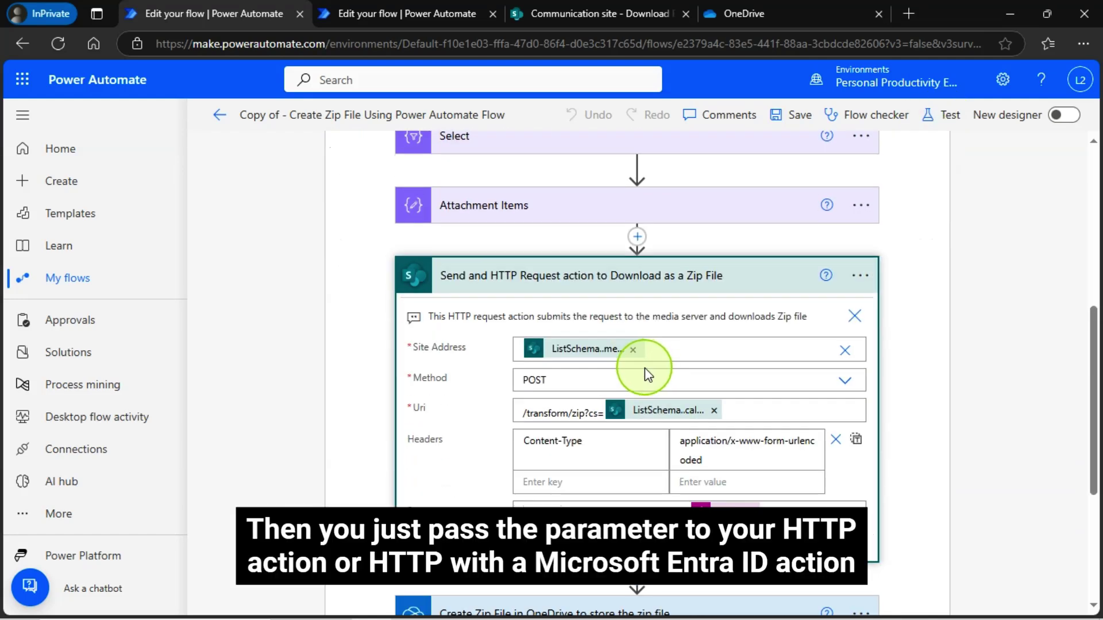
scroll(636, 382, up, 5)
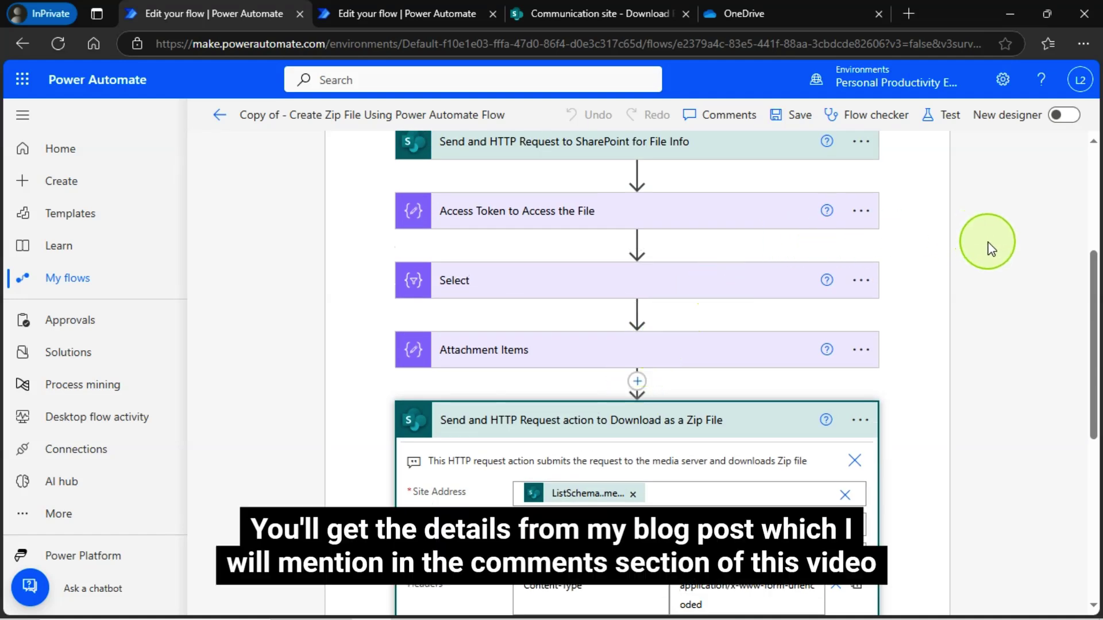
Step: Save and manually test-run the copied flow, then open its failed run
click(927, 125)
click(798, 155)
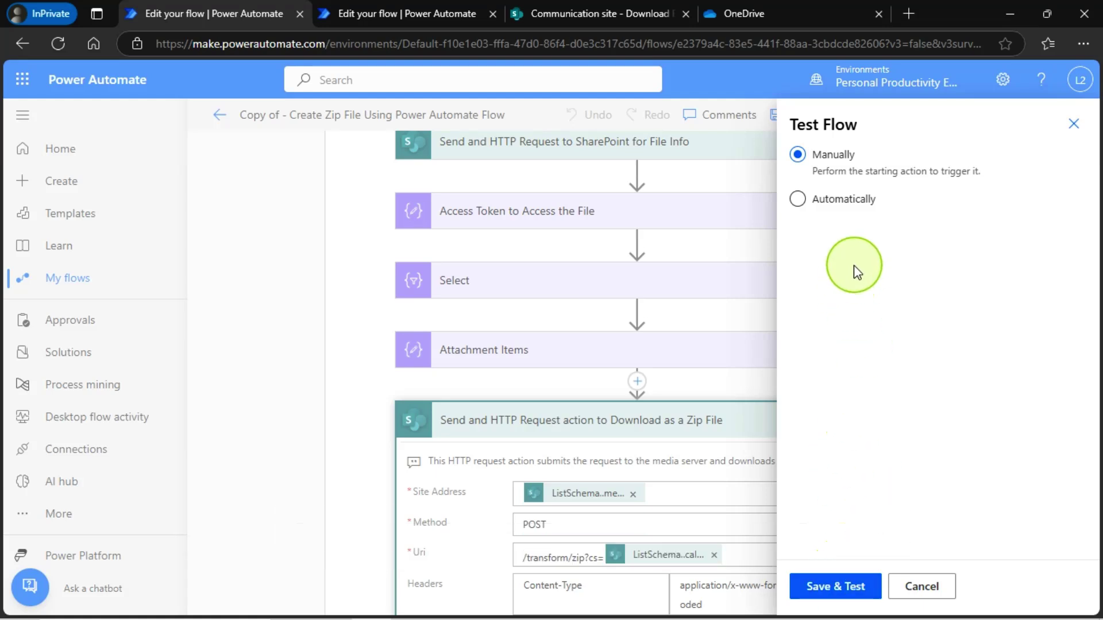
click(860, 590)
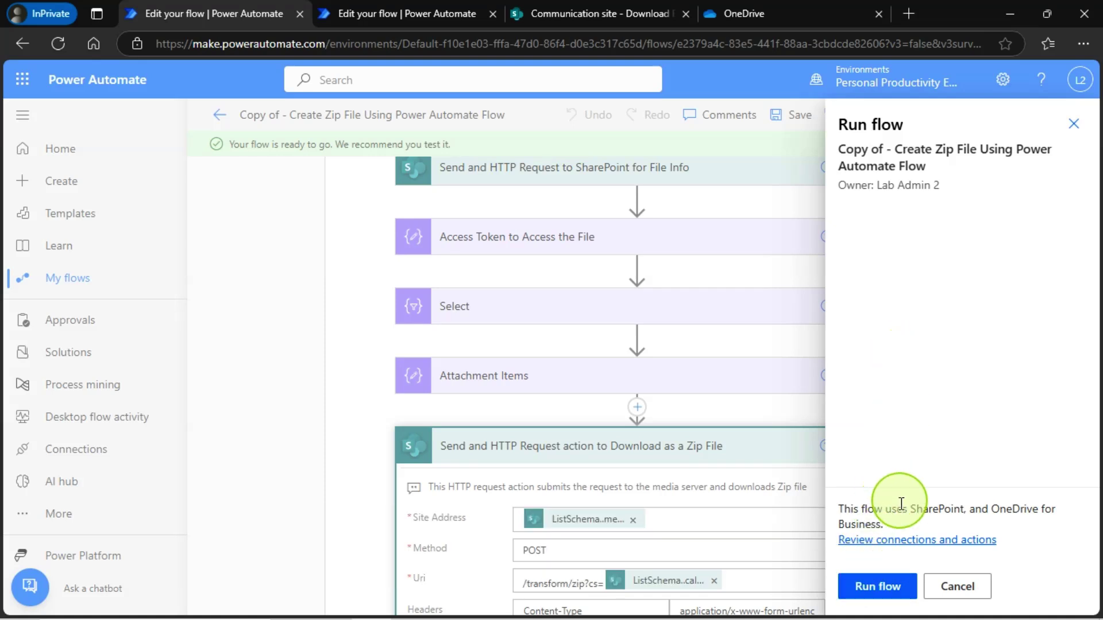
click(879, 583)
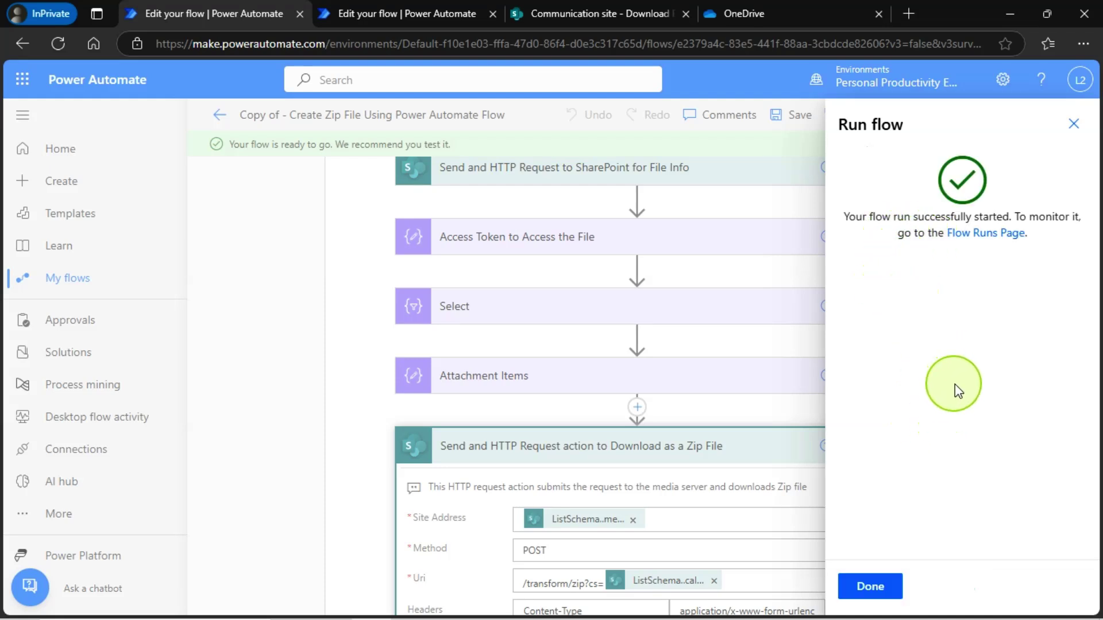
click(871, 587)
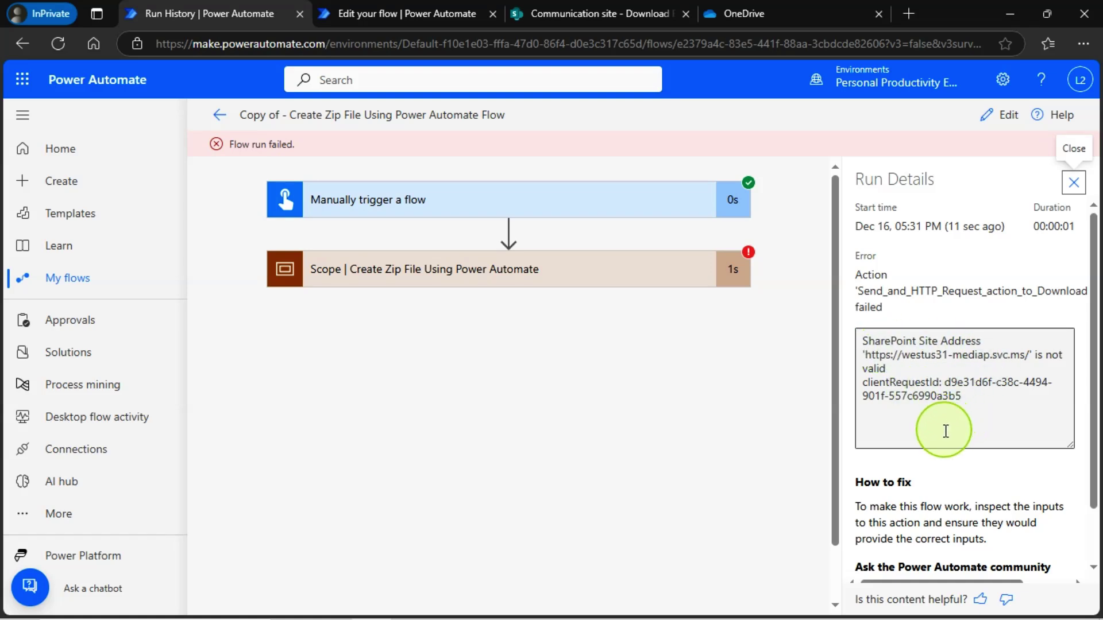
Step: Select, then deselect, the run error saying the SharePoint site address is invalid
drag(864, 359, 991, 392)
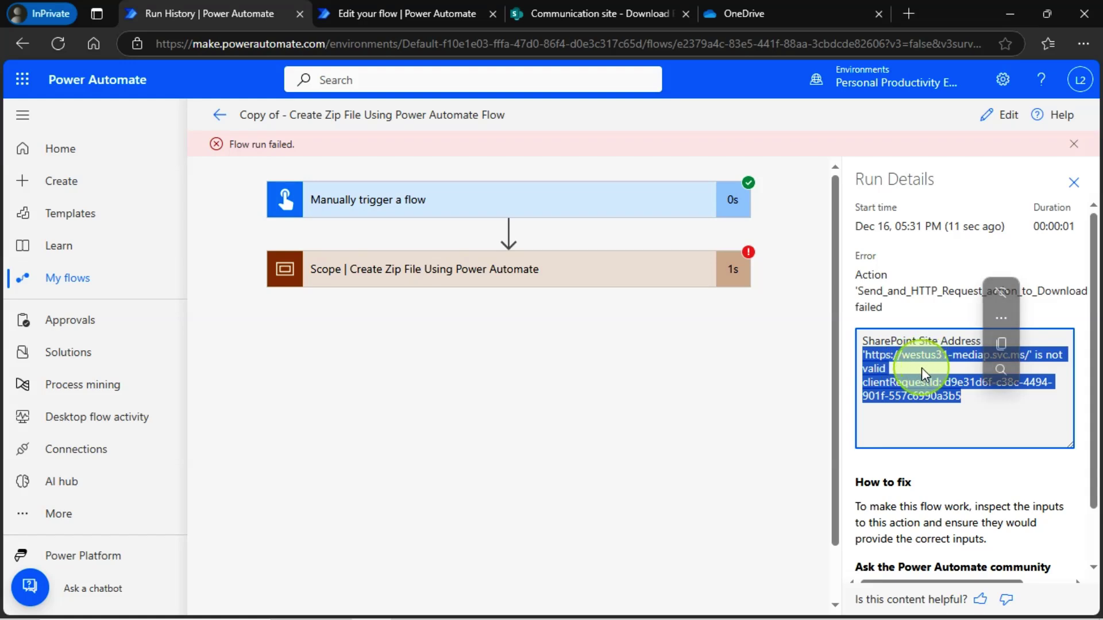
click(922, 368)
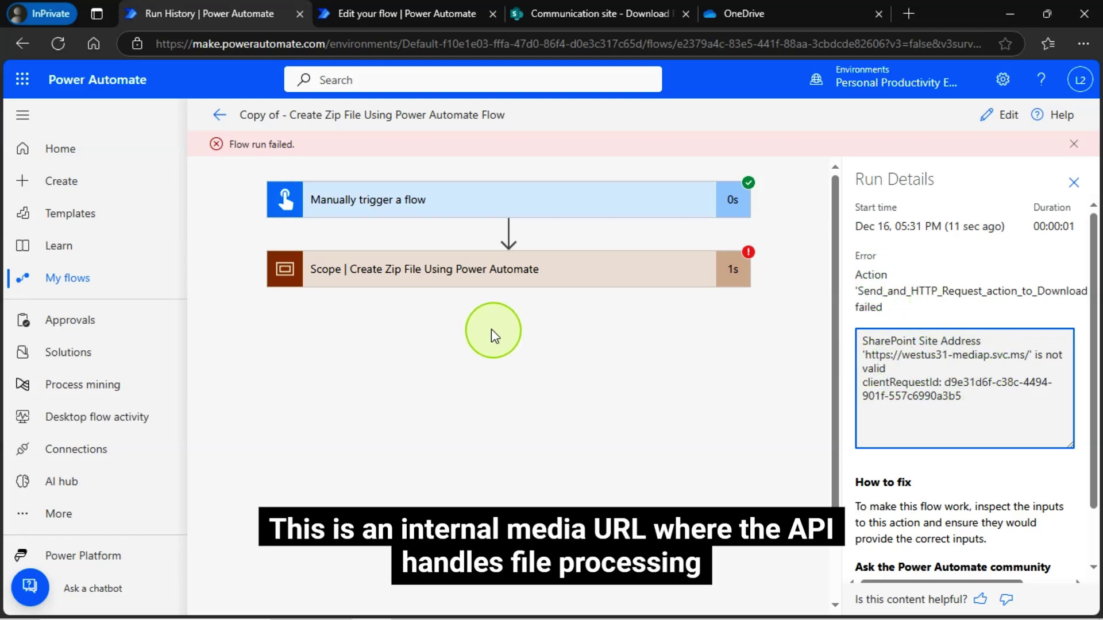
Step: Expand the Create Zip File scope and the failed zip-download action to read its inputs
click(414, 281)
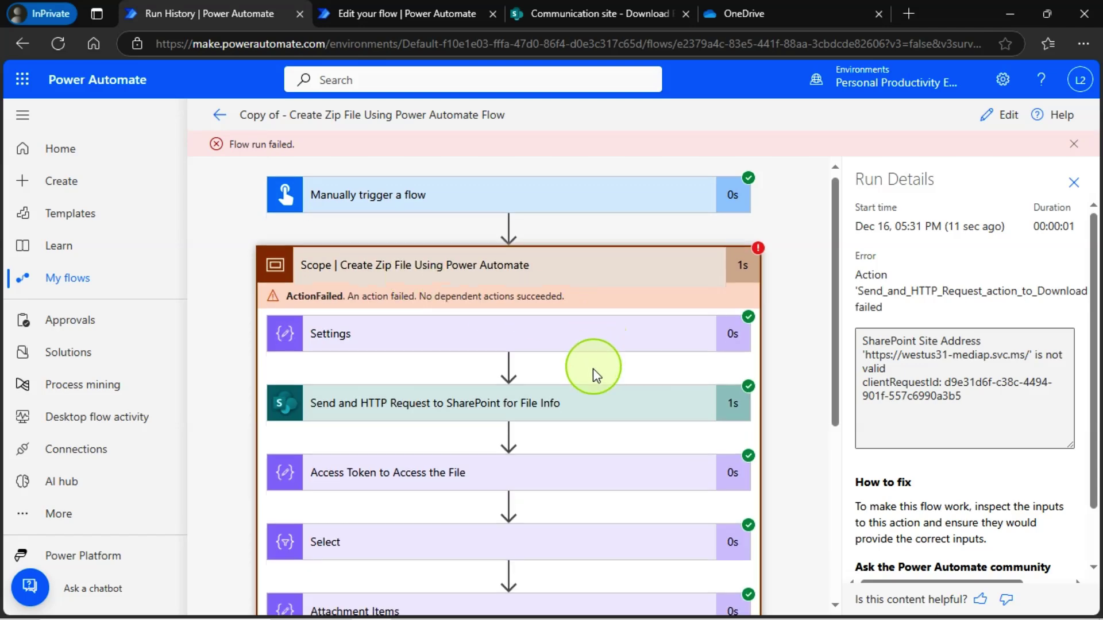
scroll(591, 374, down, 2)
scroll(569, 376, down, 4)
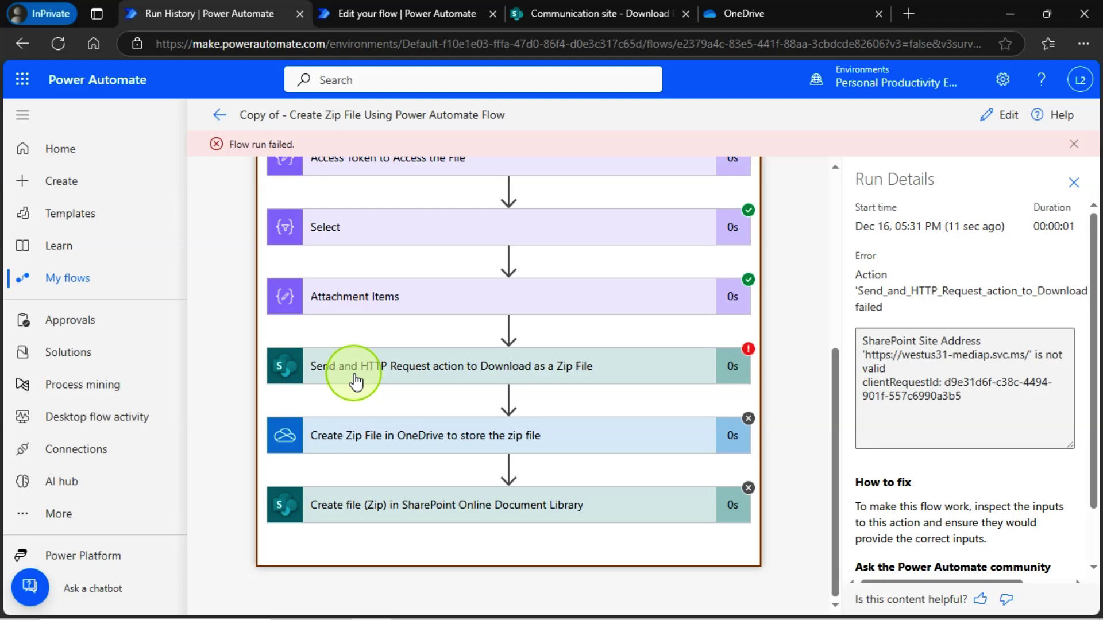
click(454, 365)
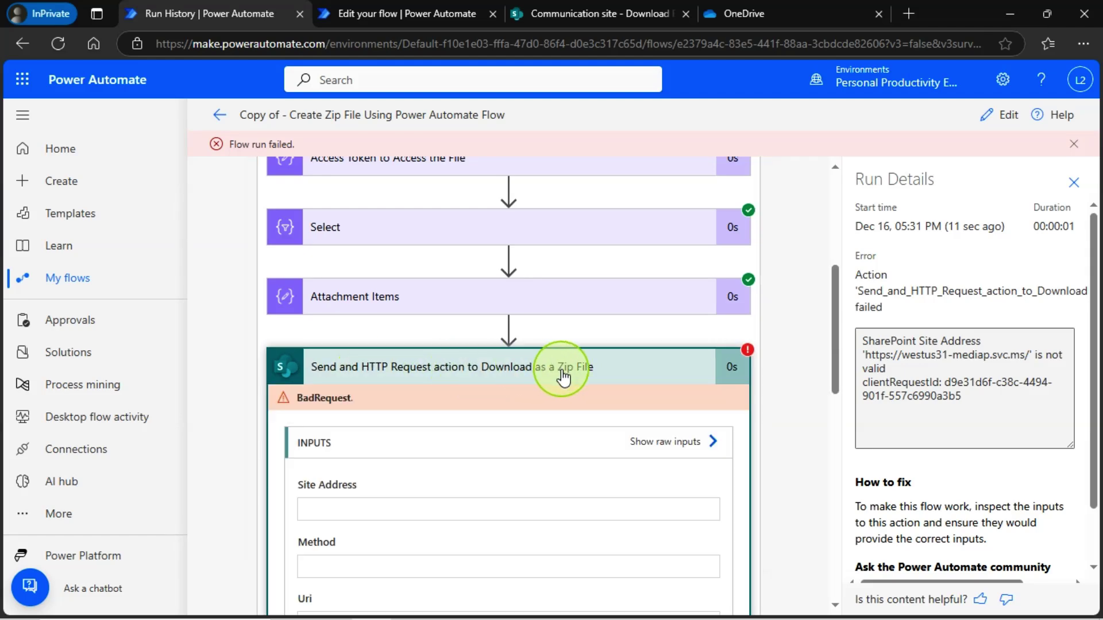
scroll(561, 377, down, 2)
scroll(509, 402, down, 2)
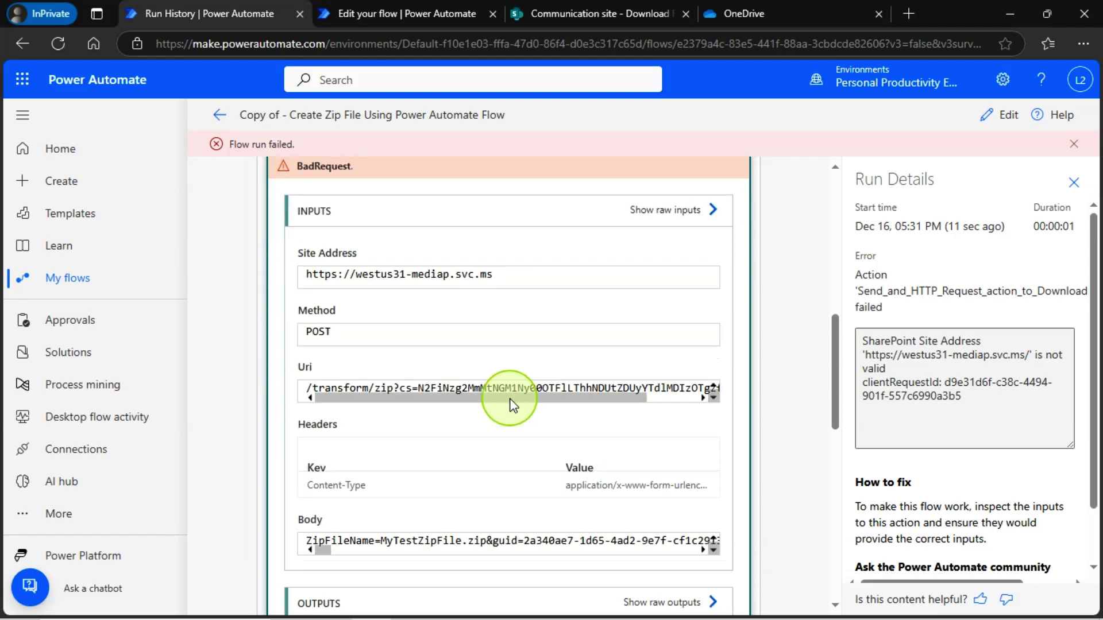
Step: Recheck the failed action's error and inputs, then collapse it to see the whole run
scroll(513, 405, up, 1)
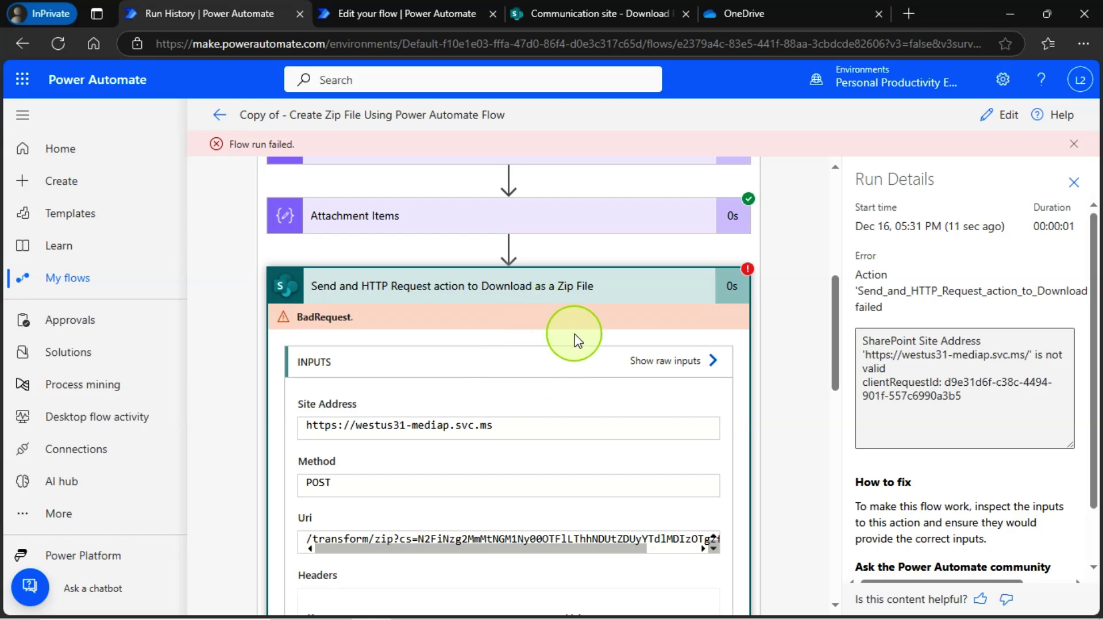
scroll(574, 402, down, 4)
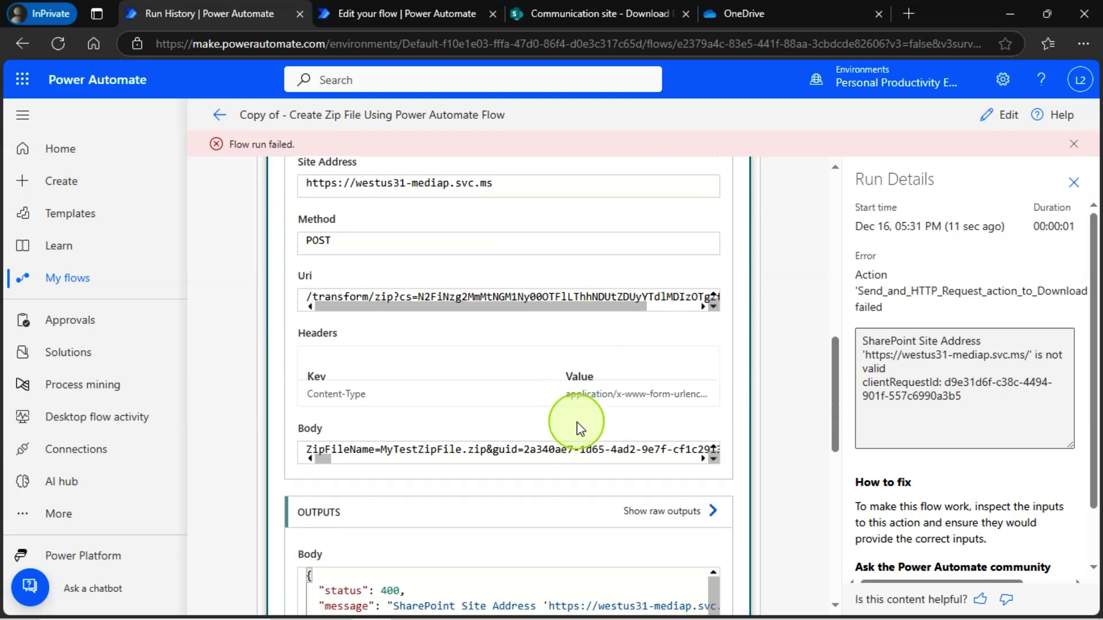
scroll(580, 426, up, 3)
scroll(577, 422, up, 1)
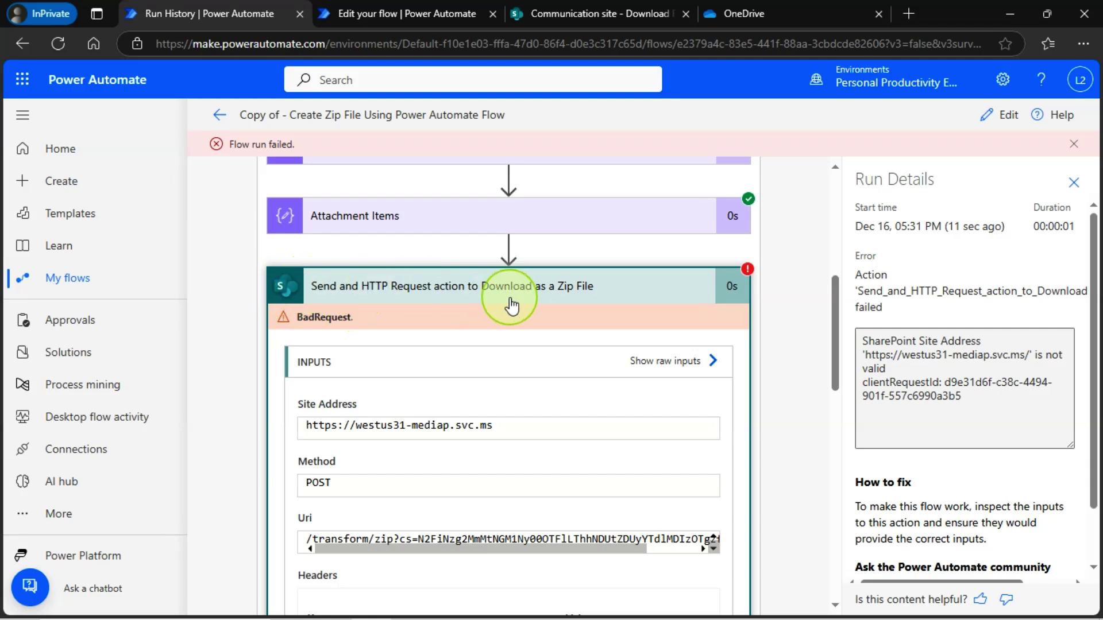
click(457, 299)
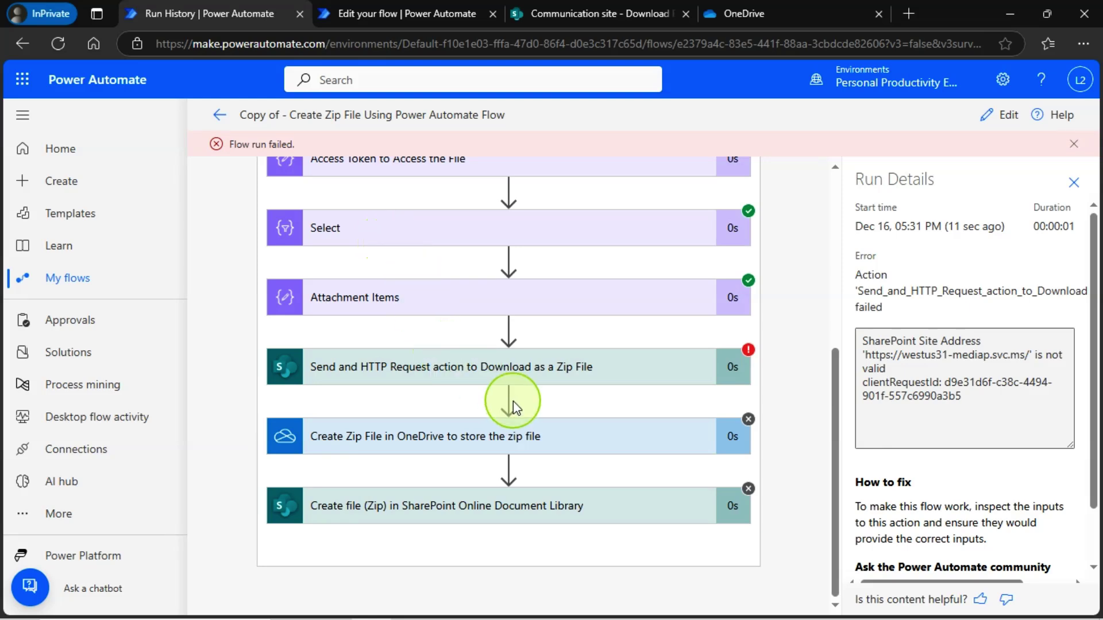
click(412, 374)
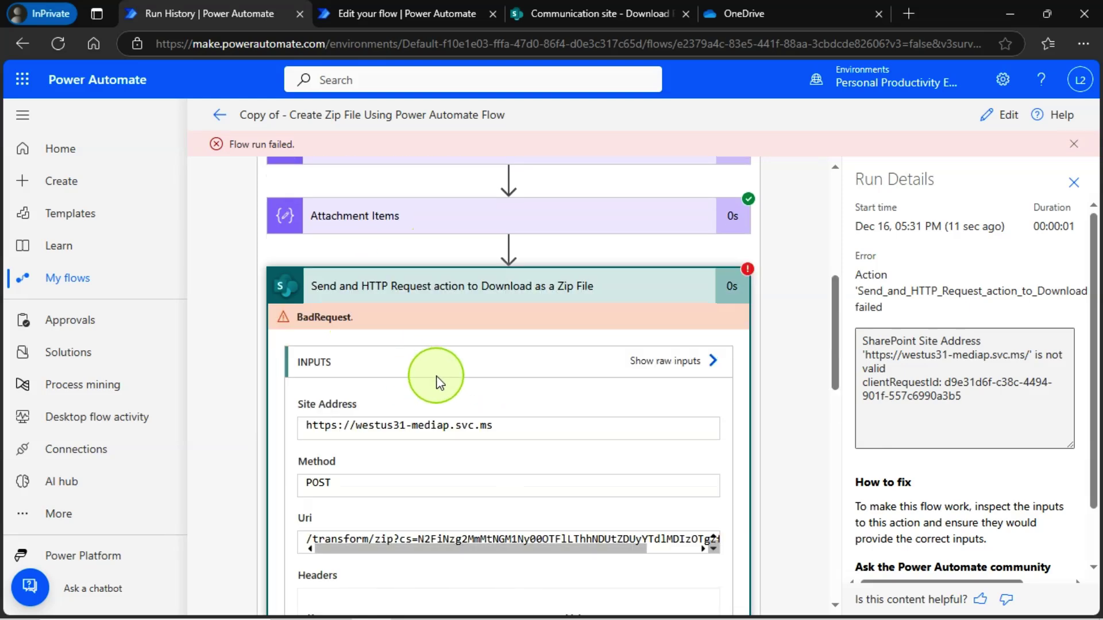
click(464, 303)
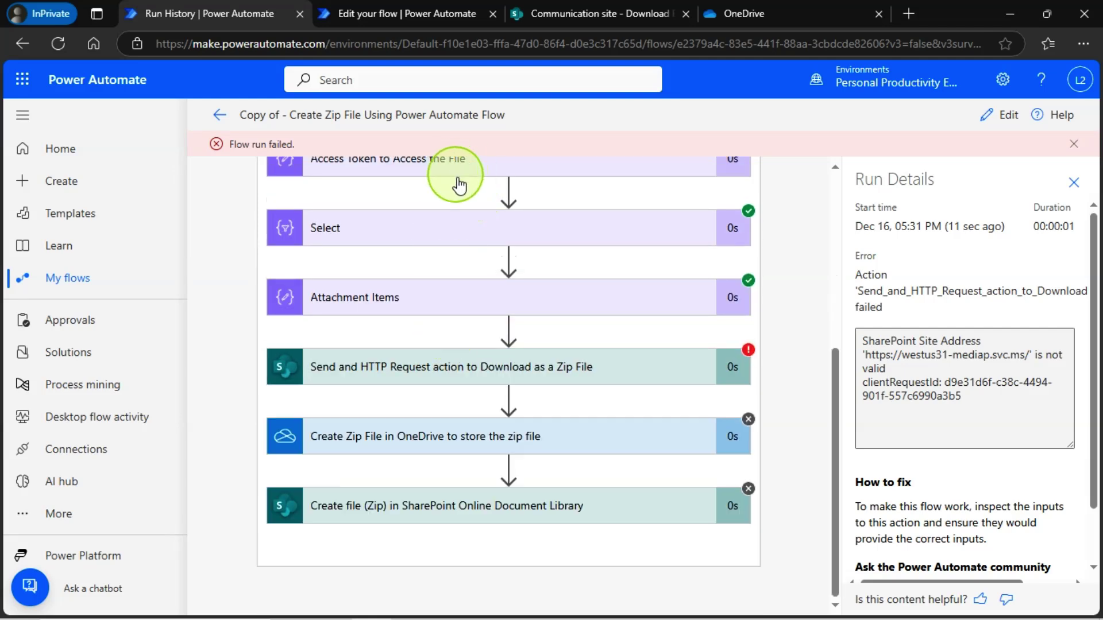
click(416, 17)
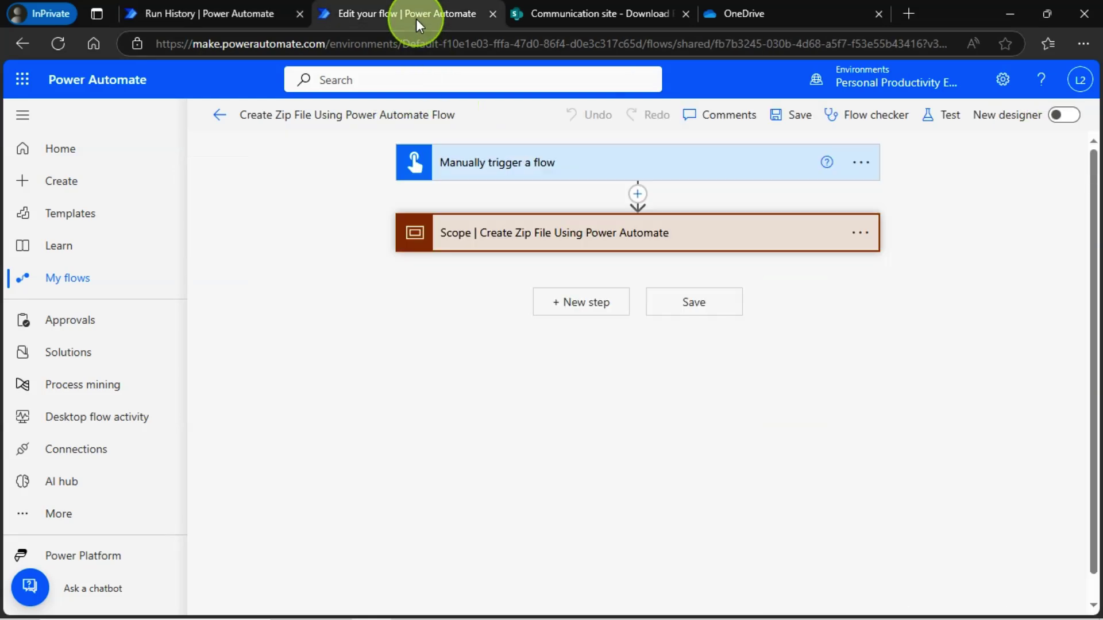
click(512, 235)
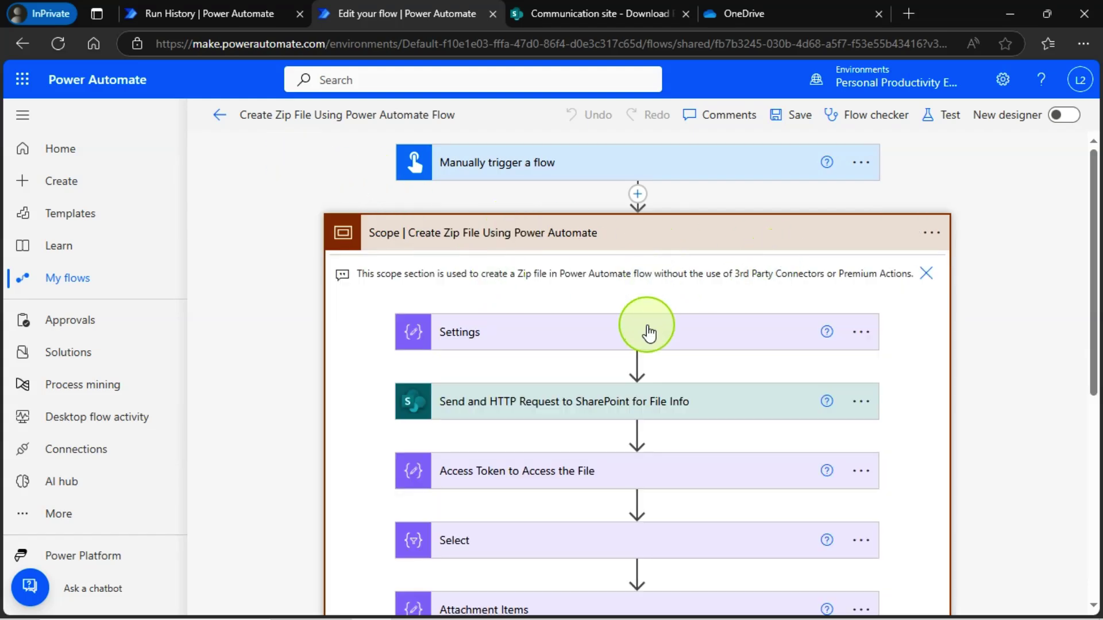
scroll(575, 380, down, 2)
scroll(626, 414, down, 2)
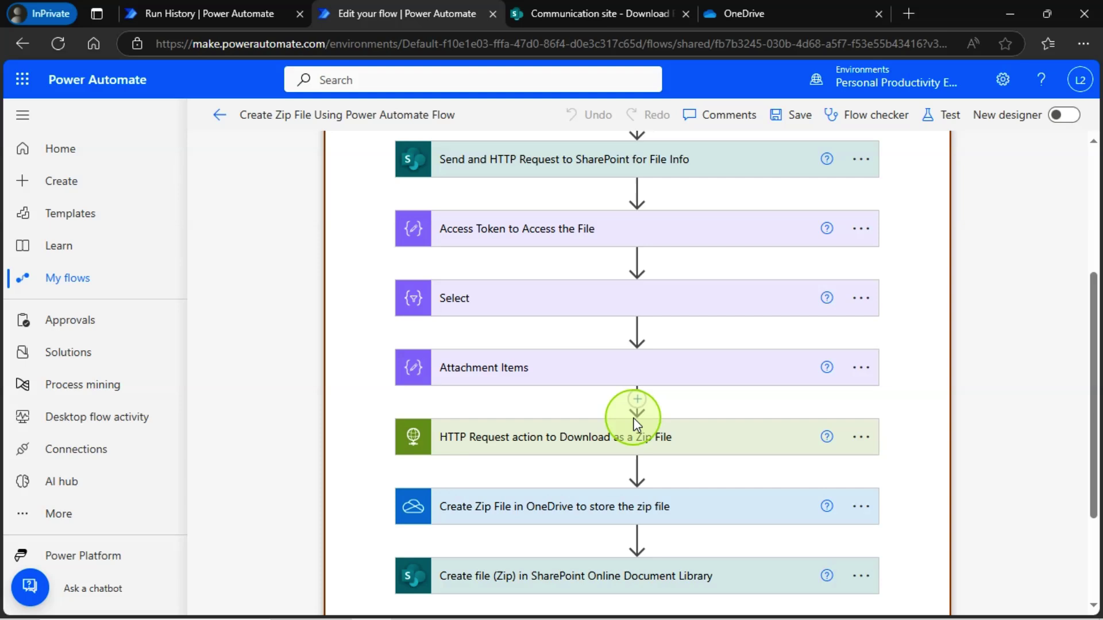
scroll(505, 407, down, 1)
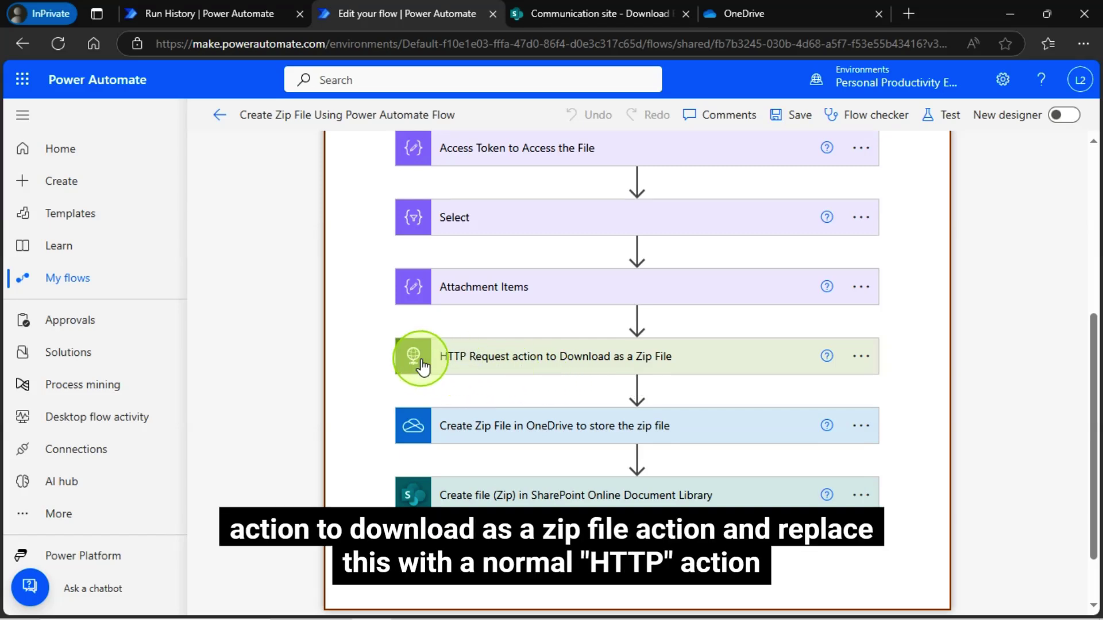
click(226, 15)
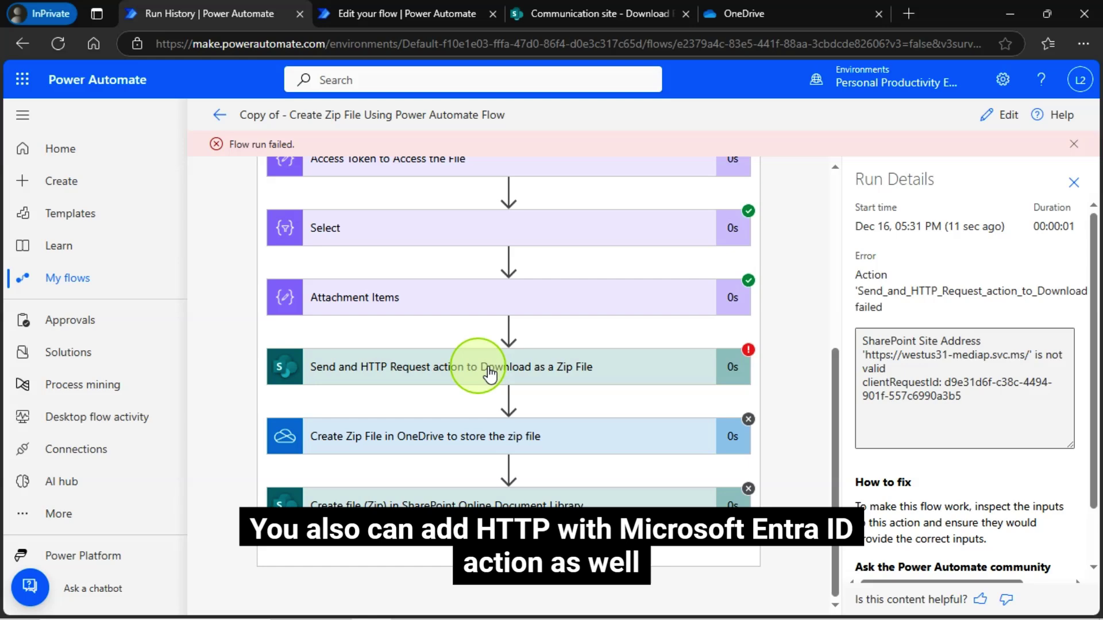
click(417, 11)
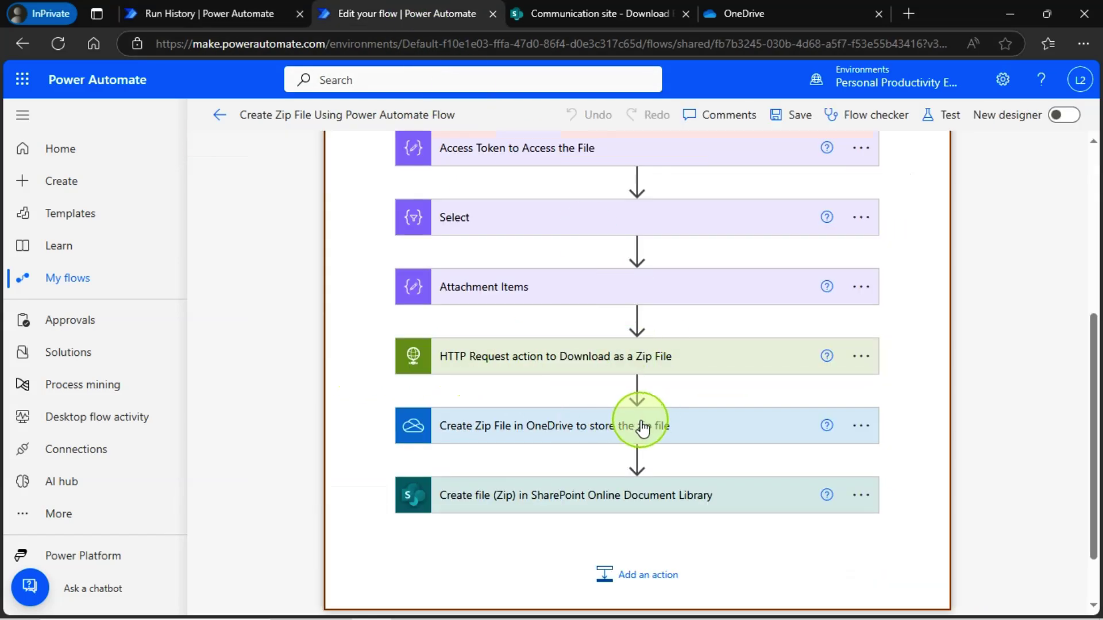
scroll(566, 503, down, 2)
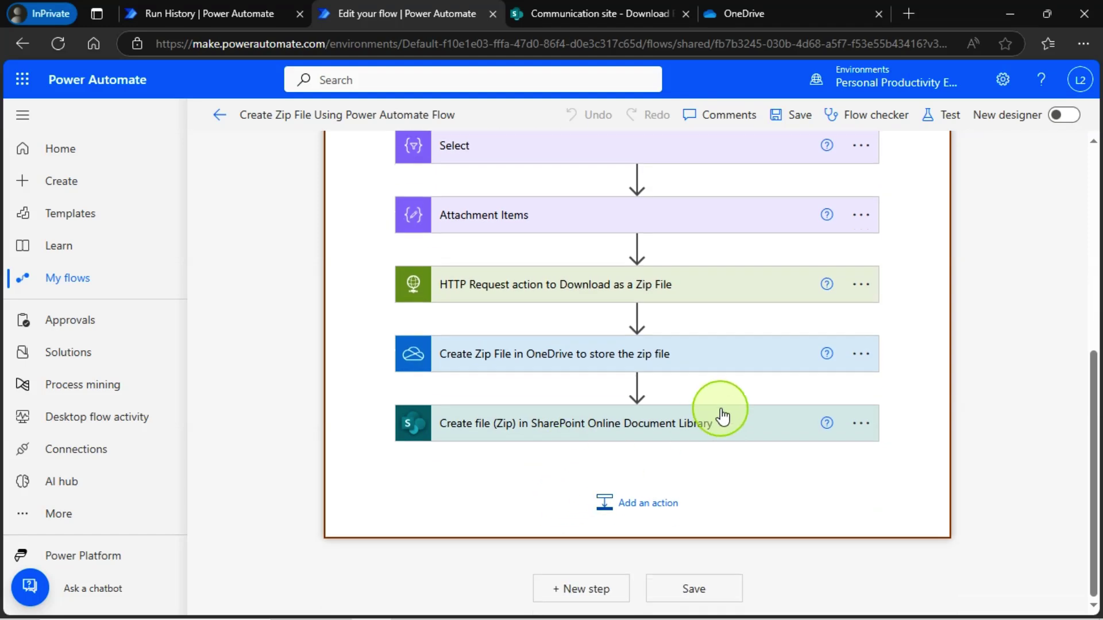
click(642, 508)
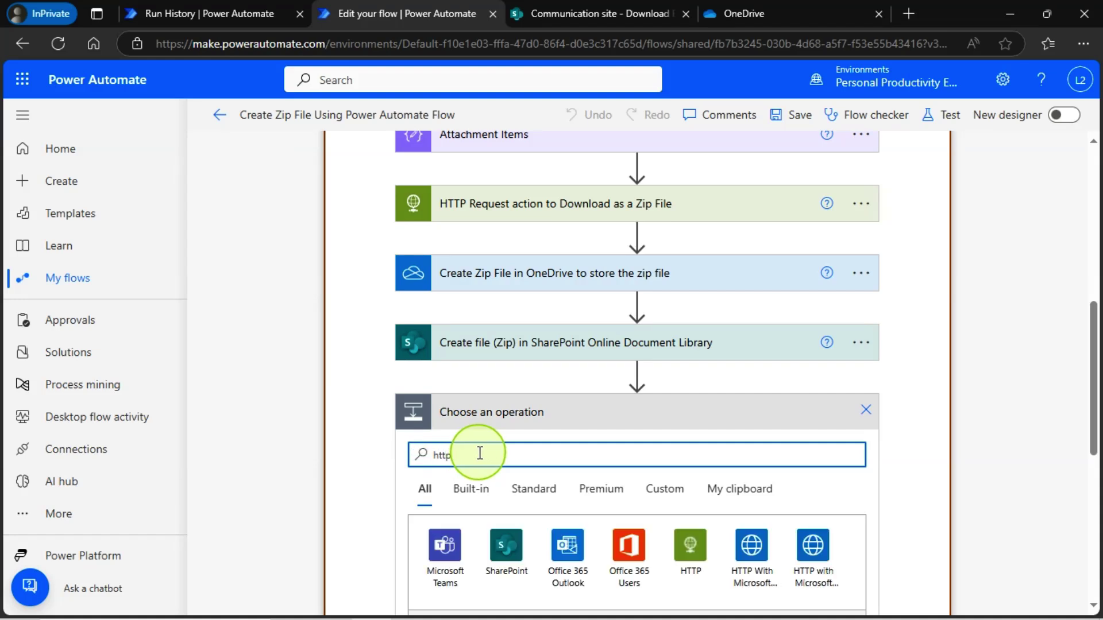
scroll(510, 468, down, 4)
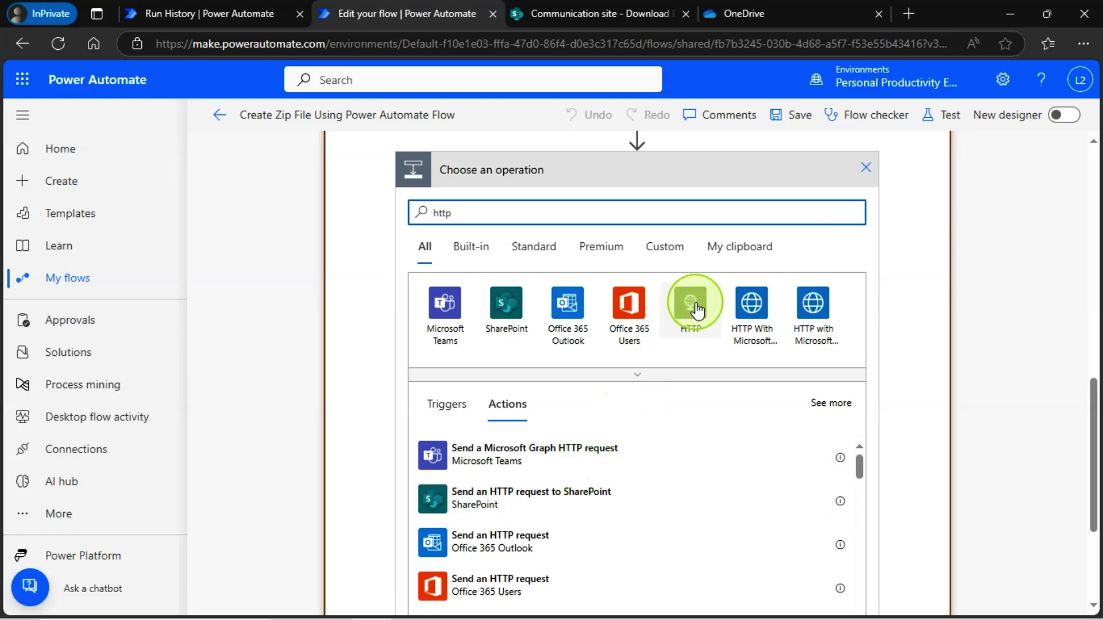
click(693, 308)
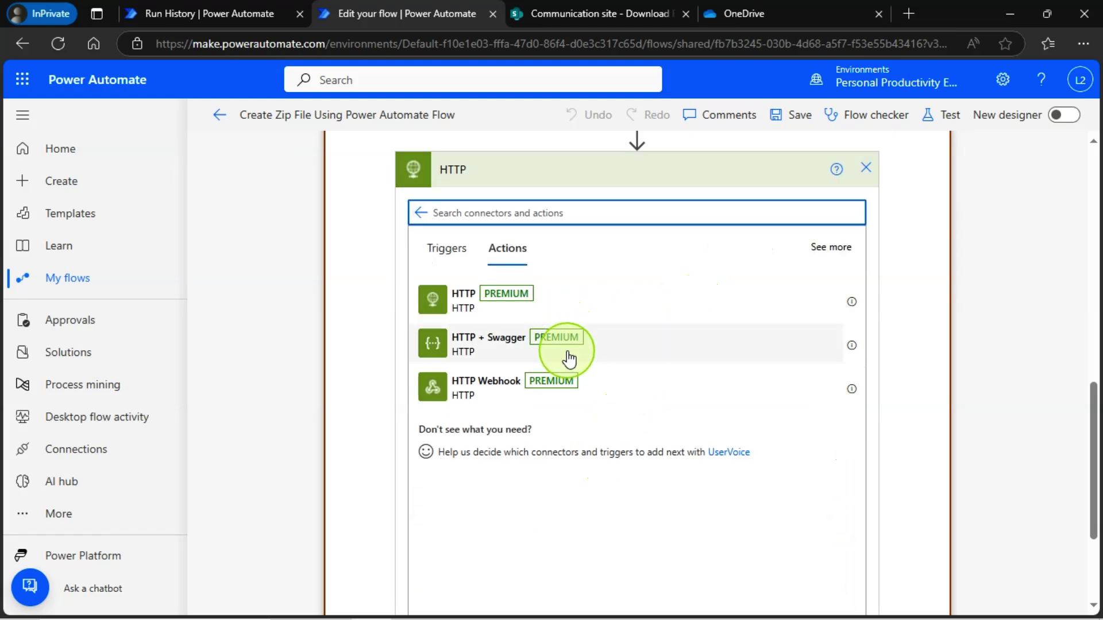
scroll(722, 344, up, 1)
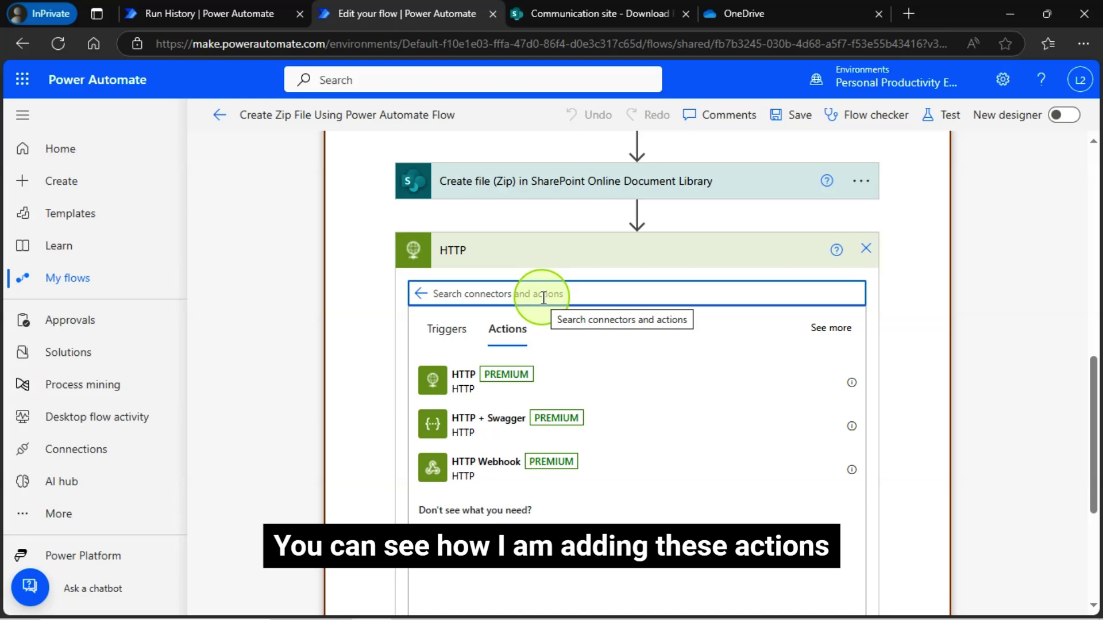
scroll(588, 280, up, 1)
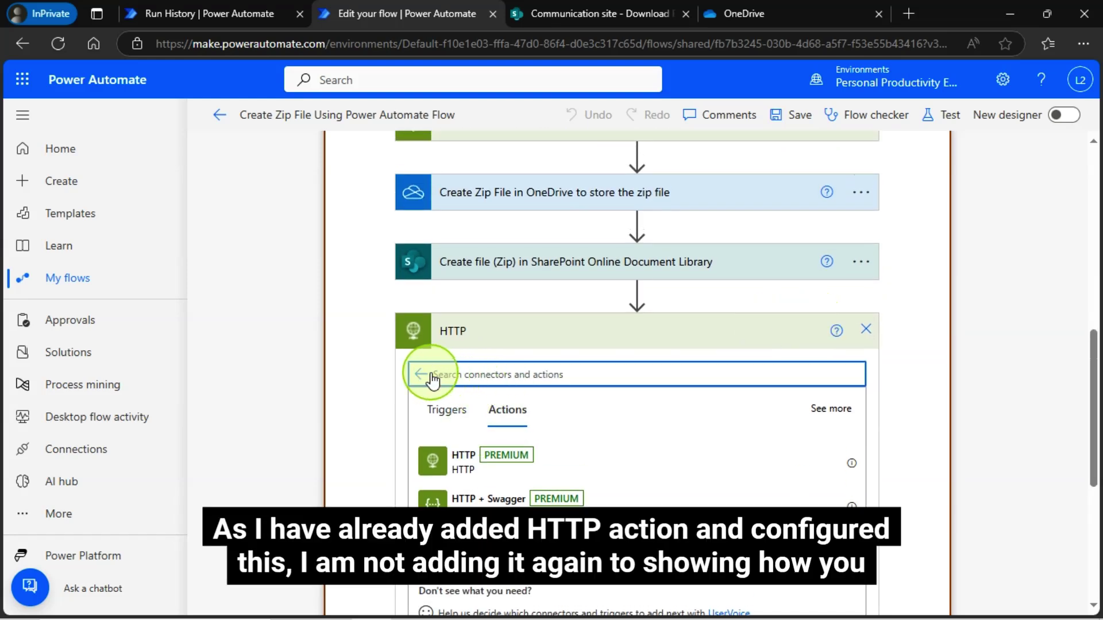
click(877, 336)
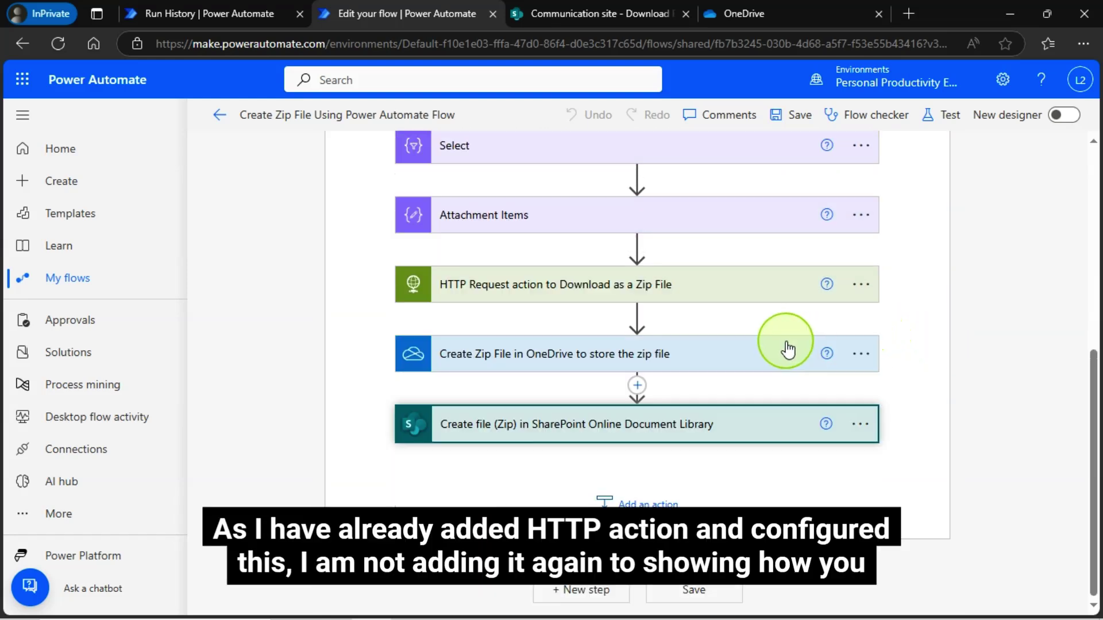
click(625, 497)
scroll(481, 436, down, 1)
click(481, 445)
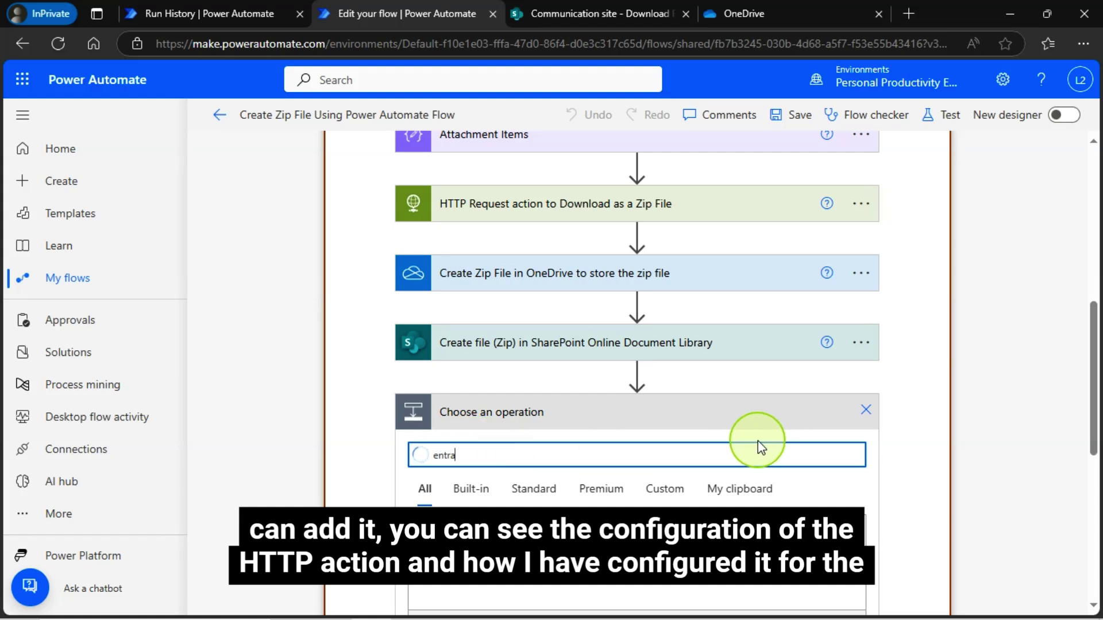
scroll(788, 475, down, 1)
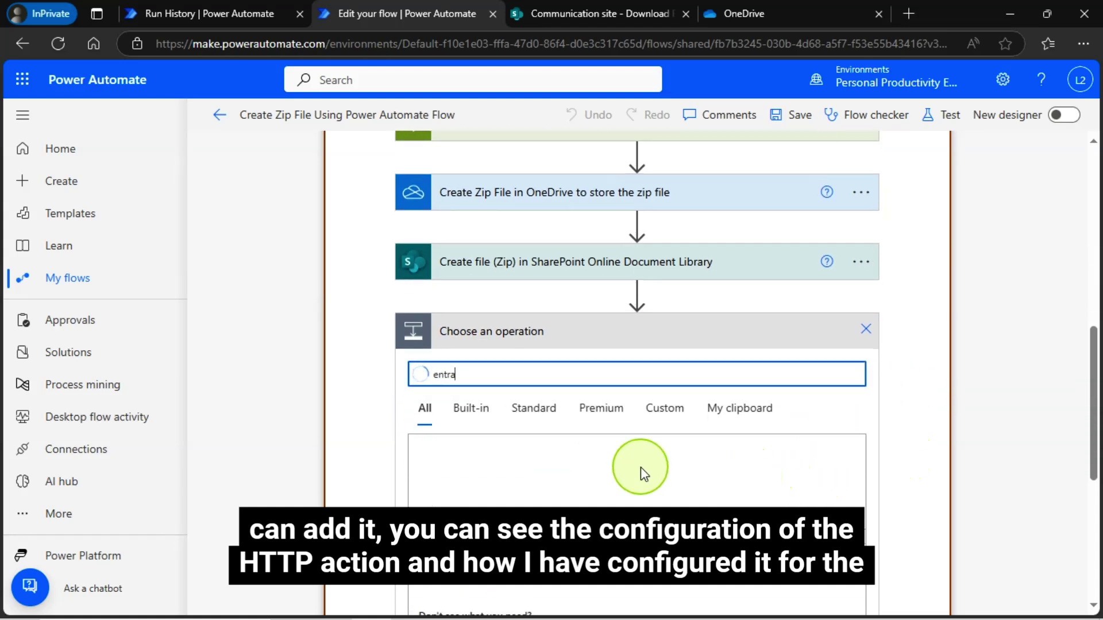
scroll(641, 469, down, 1)
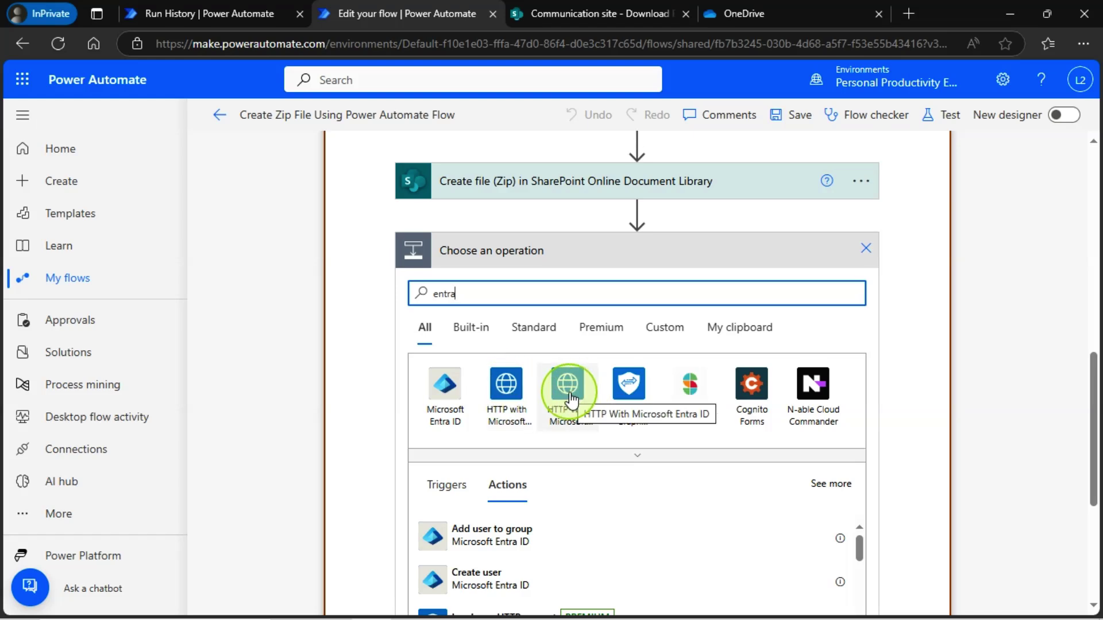
click(569, 387)
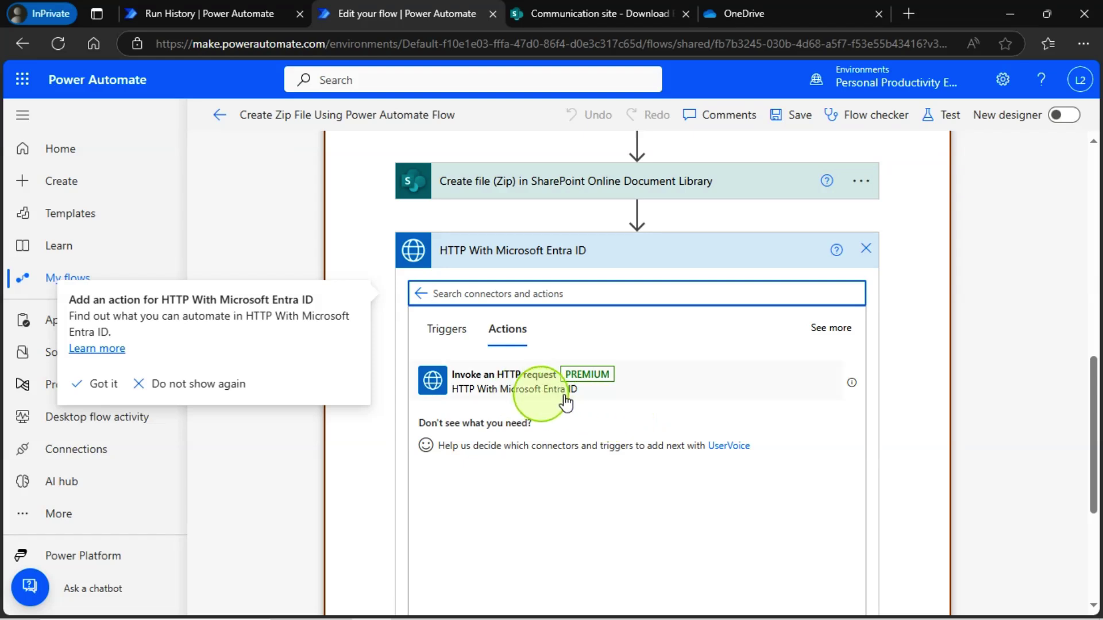
scroll(546, 408, up, 3)
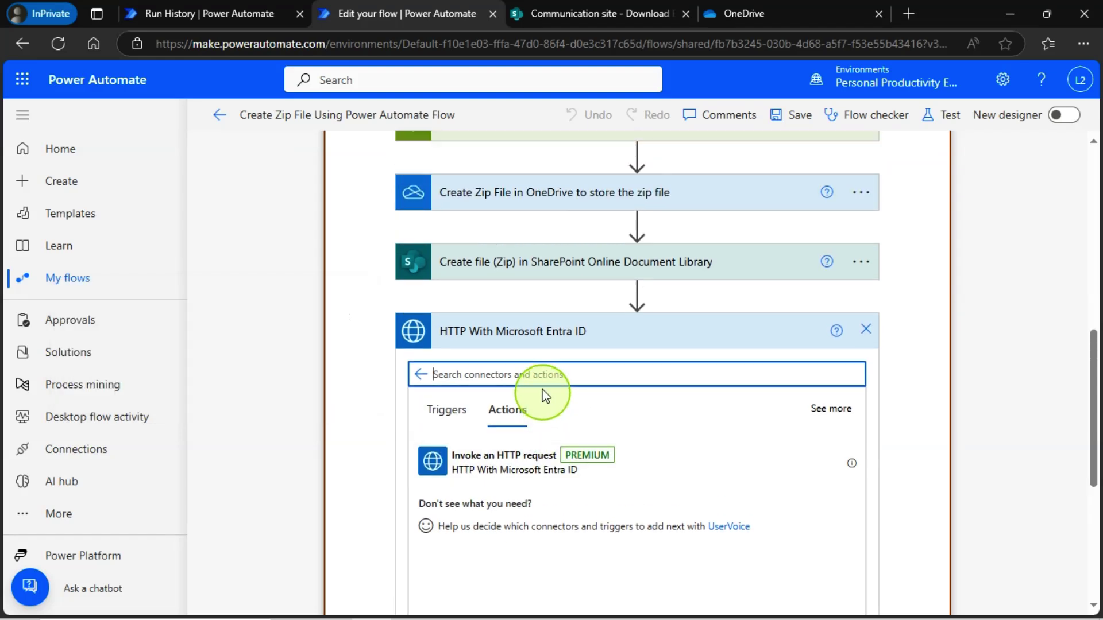
scroll(623, 446, down, 1)
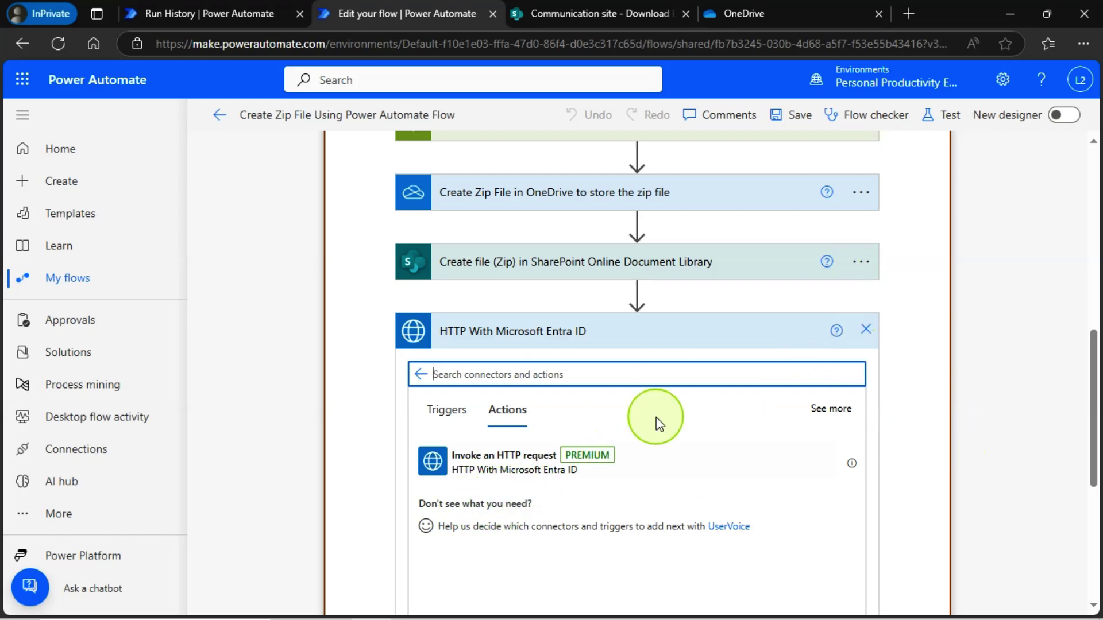
click(866, 331)
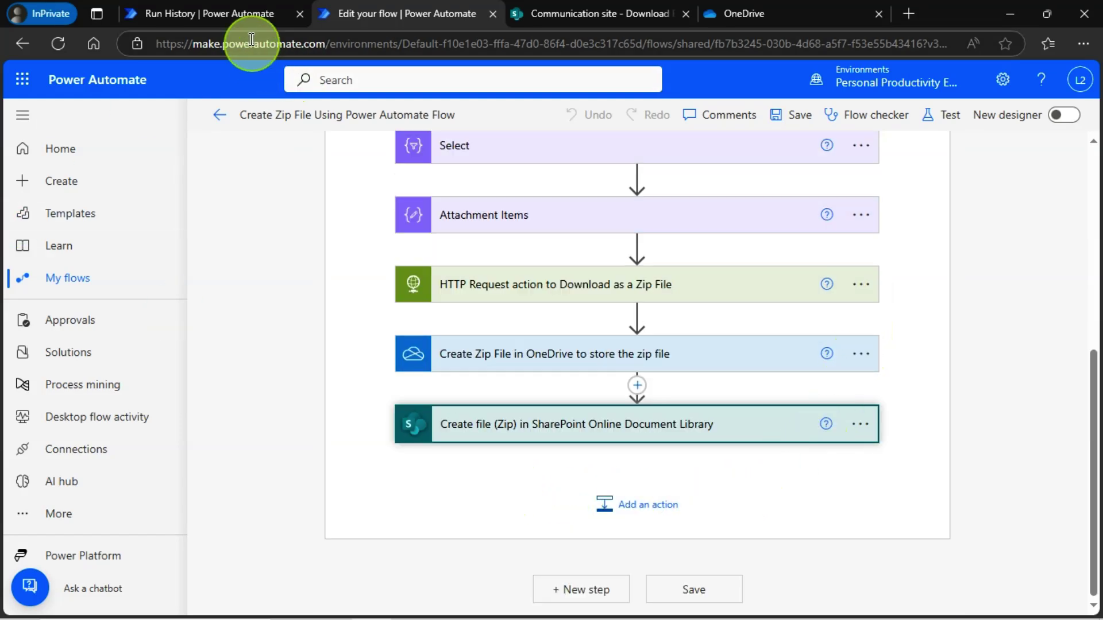
Step: Review the HTTP Request action's method, URI, headers and body, then return to the failed run
click(239, 14)
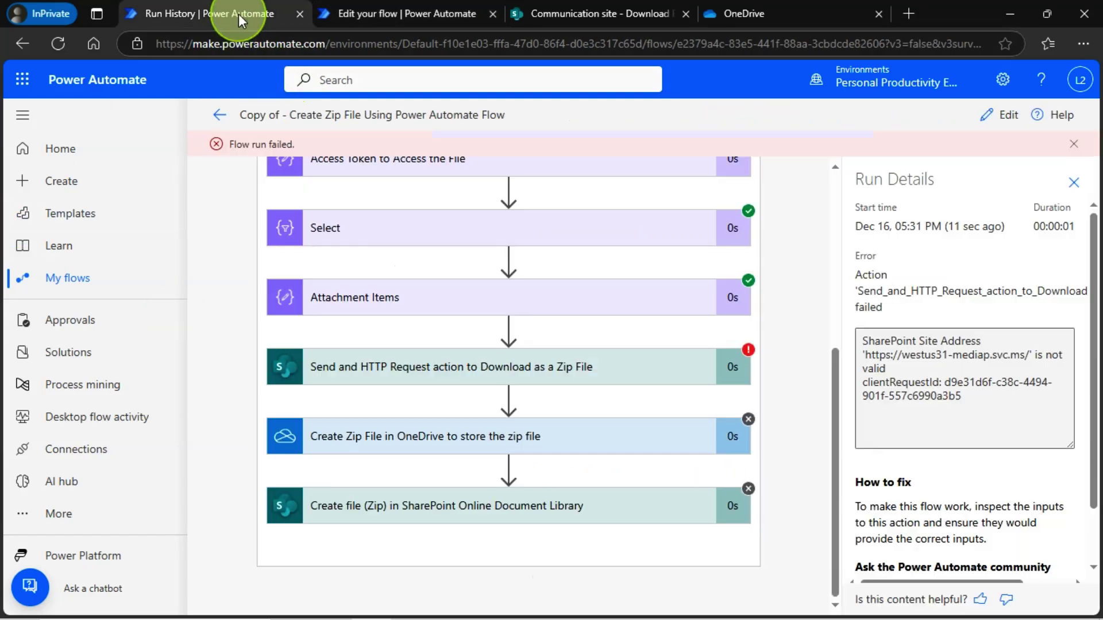
click(409, 13)
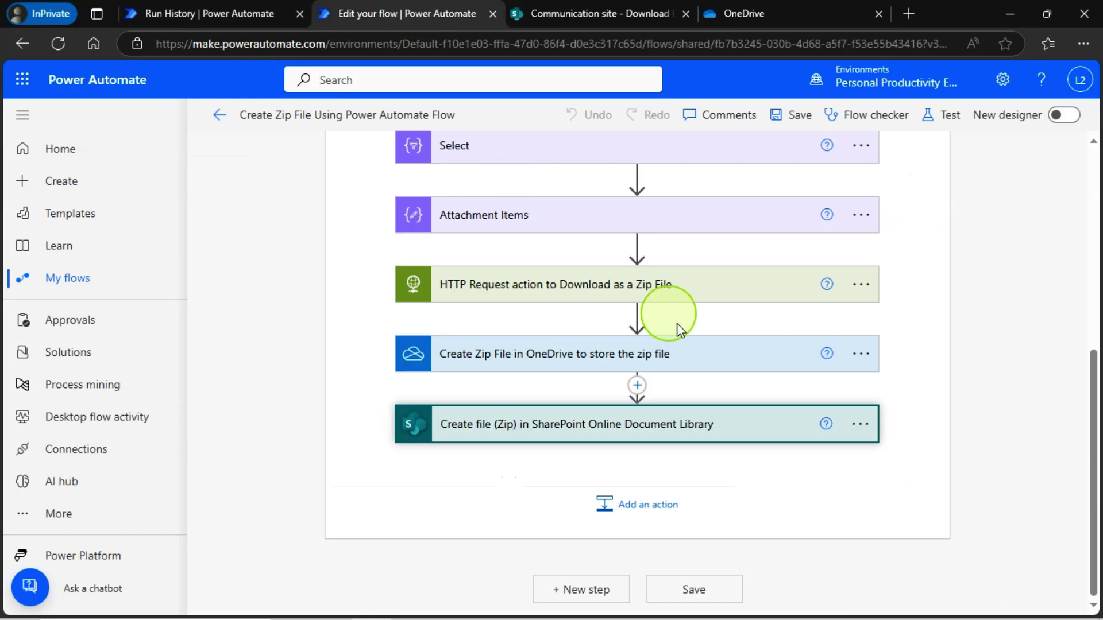
click(513, 294)
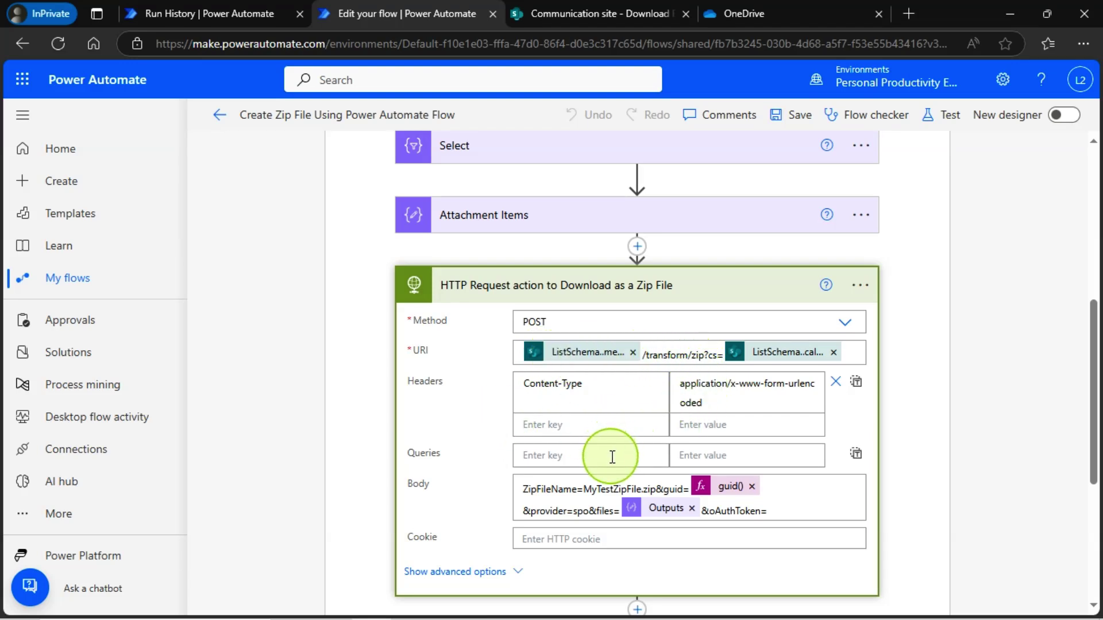
scroll(613, 456, down, 1)
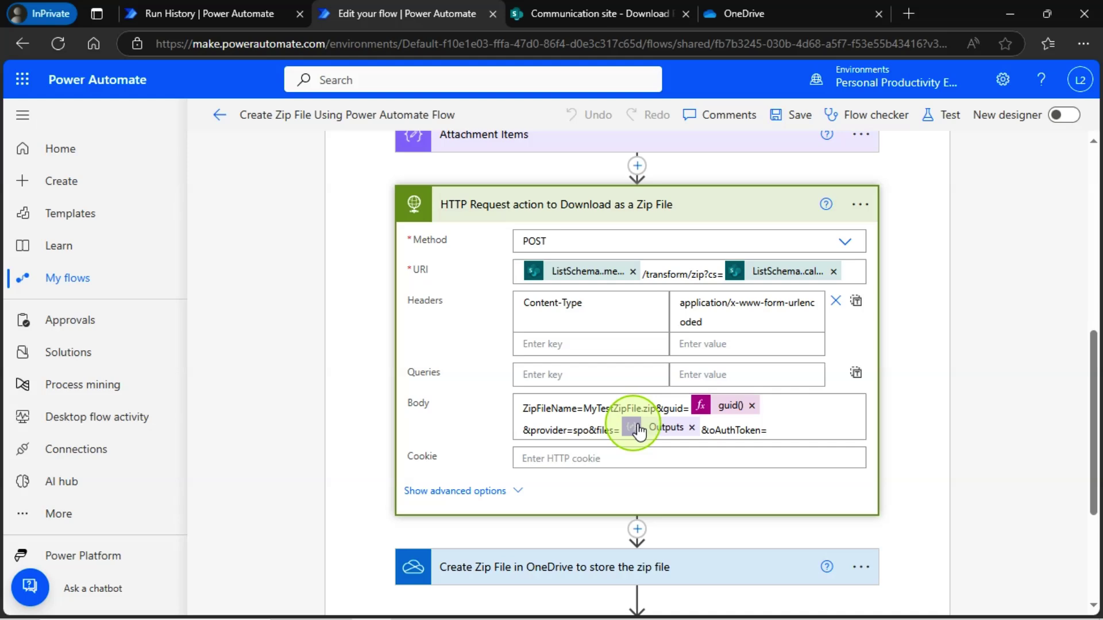
scroll(801, 423, up, 1)
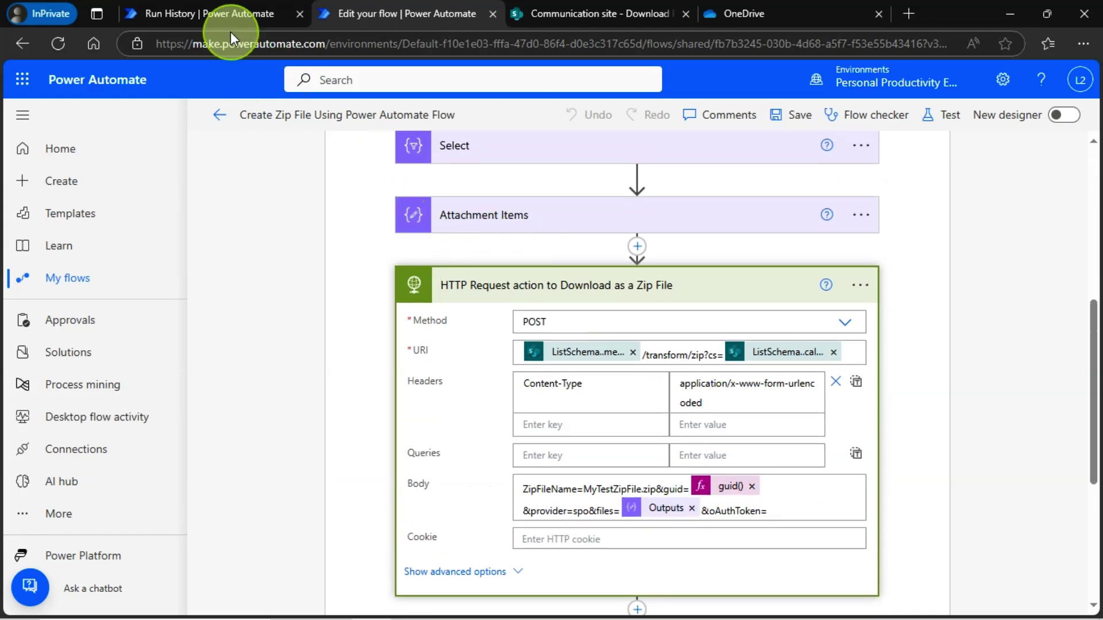
click(226, 17)
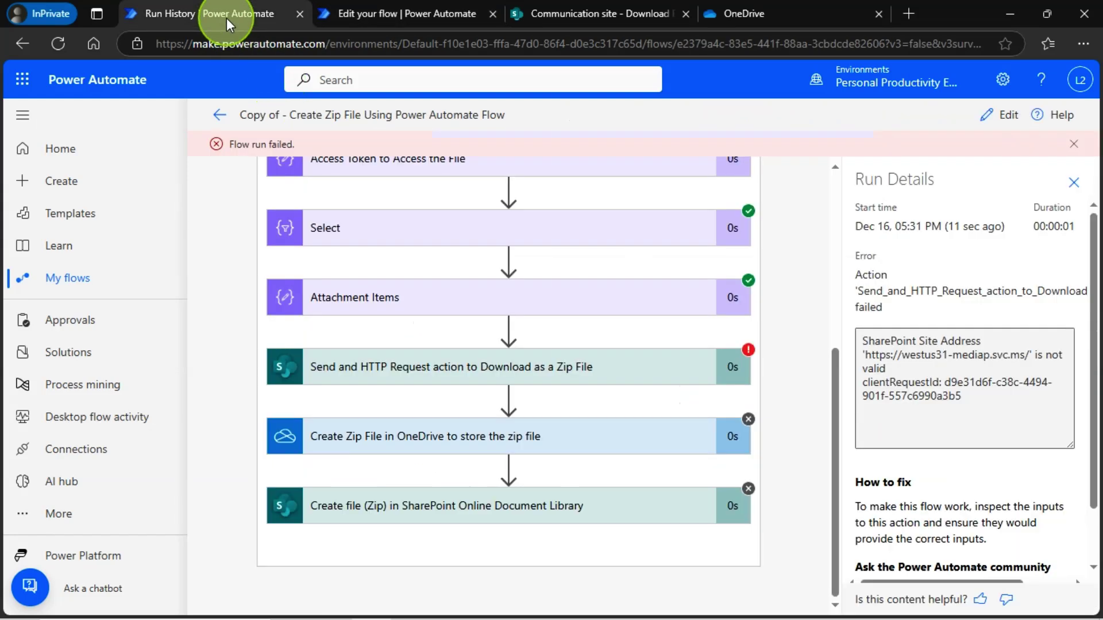
Step: Show the failed SharePoint request's BadRequest error and inputs, then go back to the flow editor
click(420, 373)
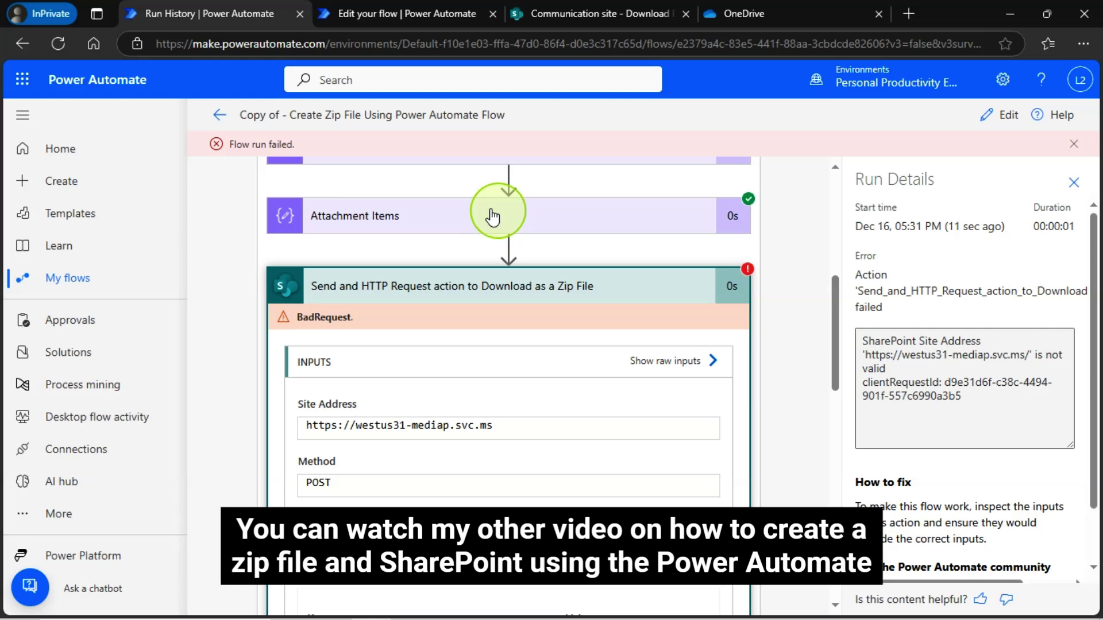
click(418, 25)
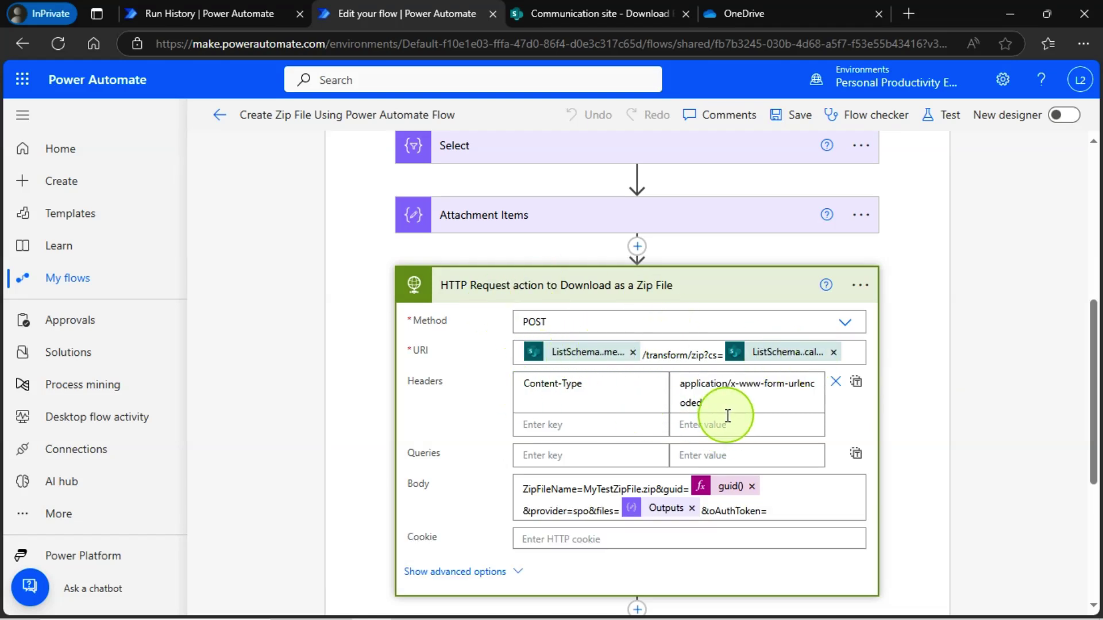
scroll(613, 362, down, 3)
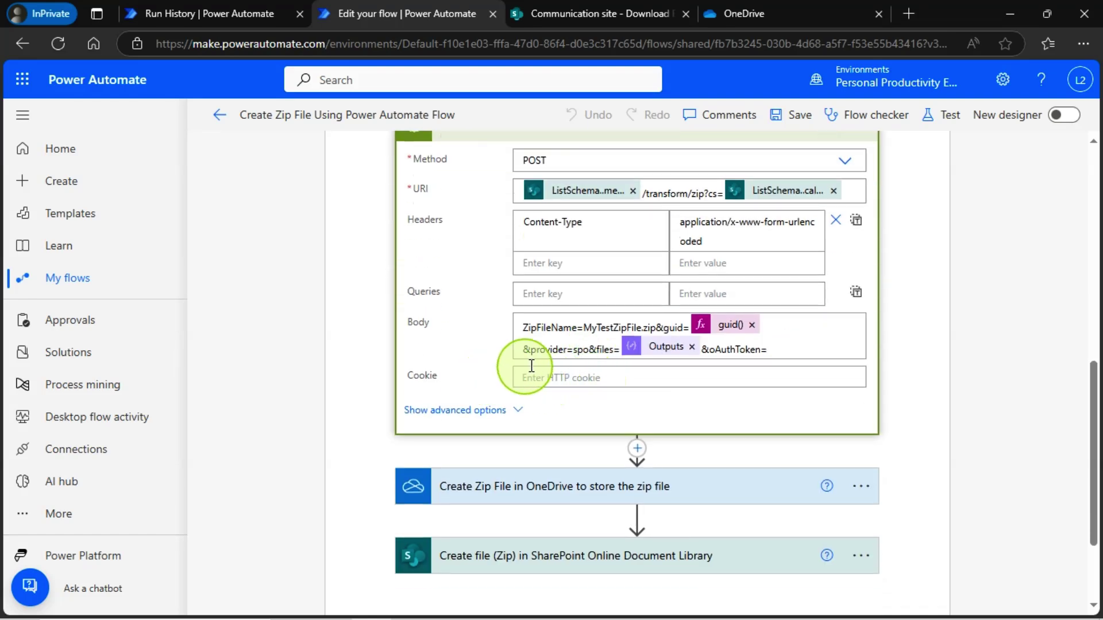
scroll(460, 333, up, 2)
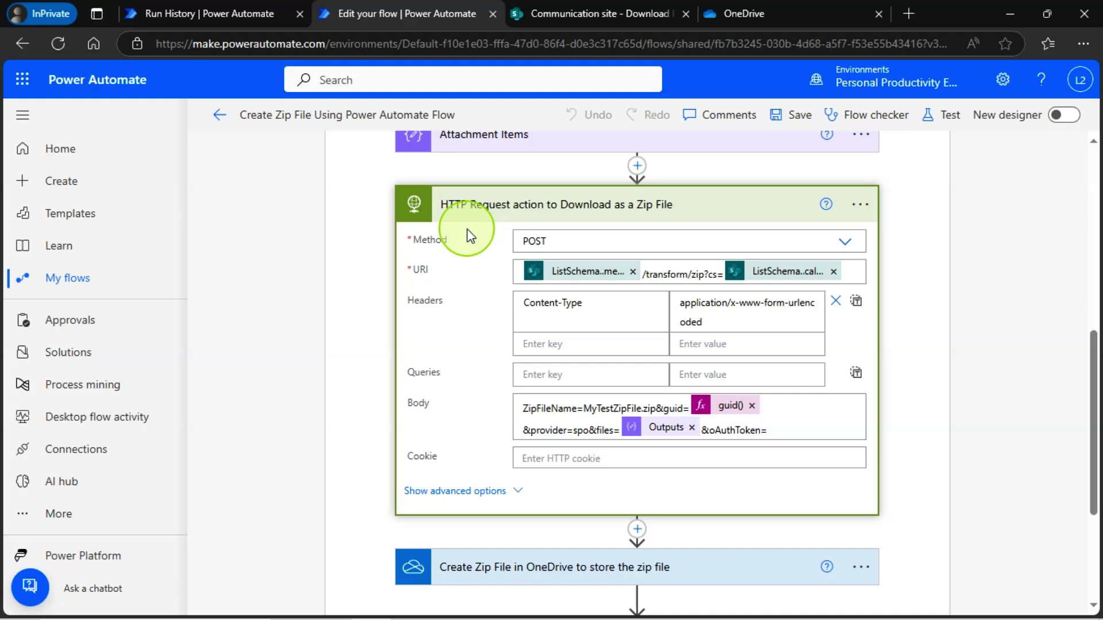
click(251, 25)
click(405, 16)
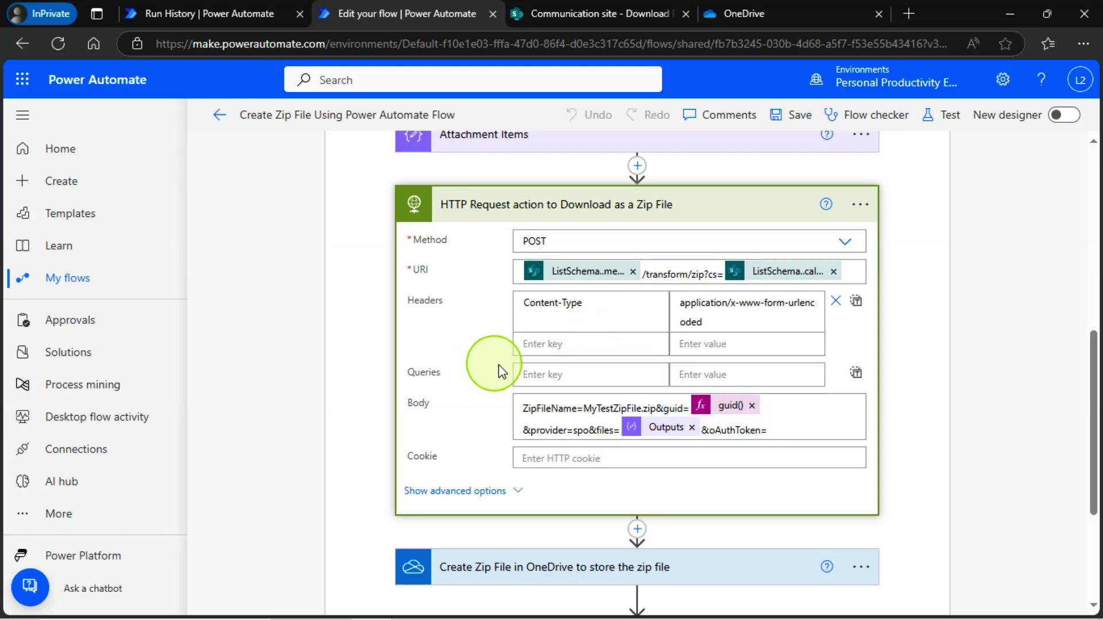
scroll(601, 329, up, 1)
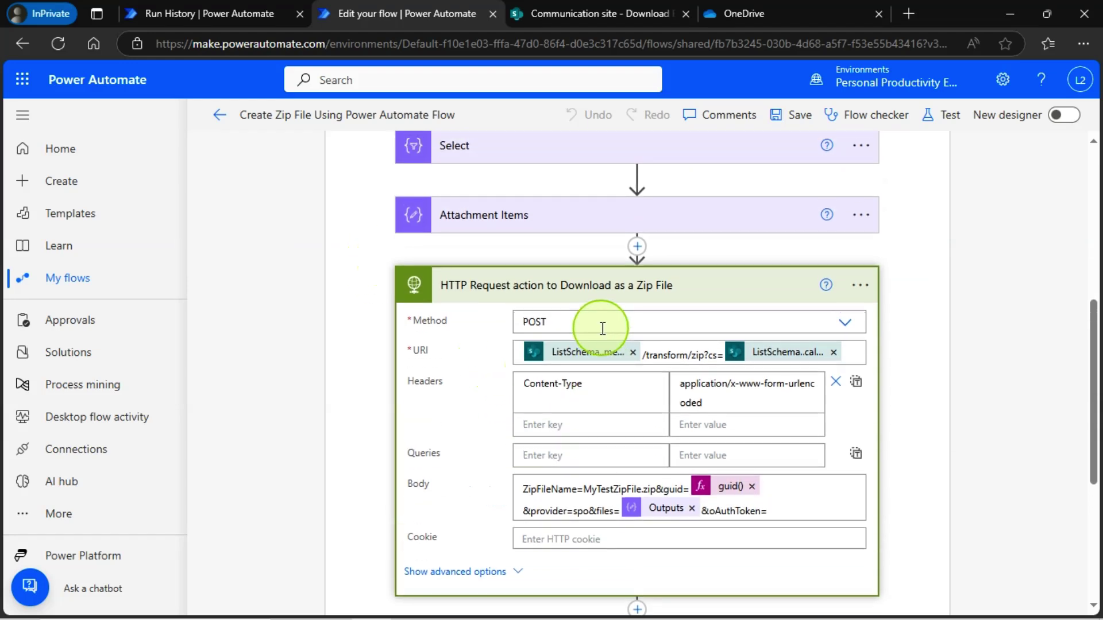
scroll(603, 328, down, 1)
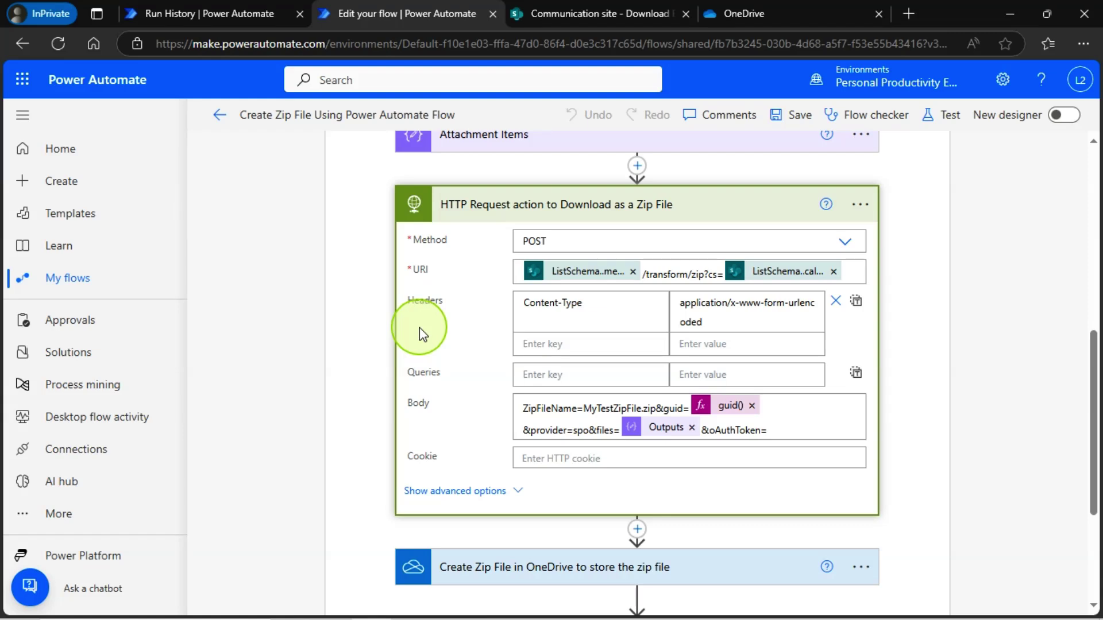
scroll(586, 270, up, 2)
scroll(615, 247, down, 1)
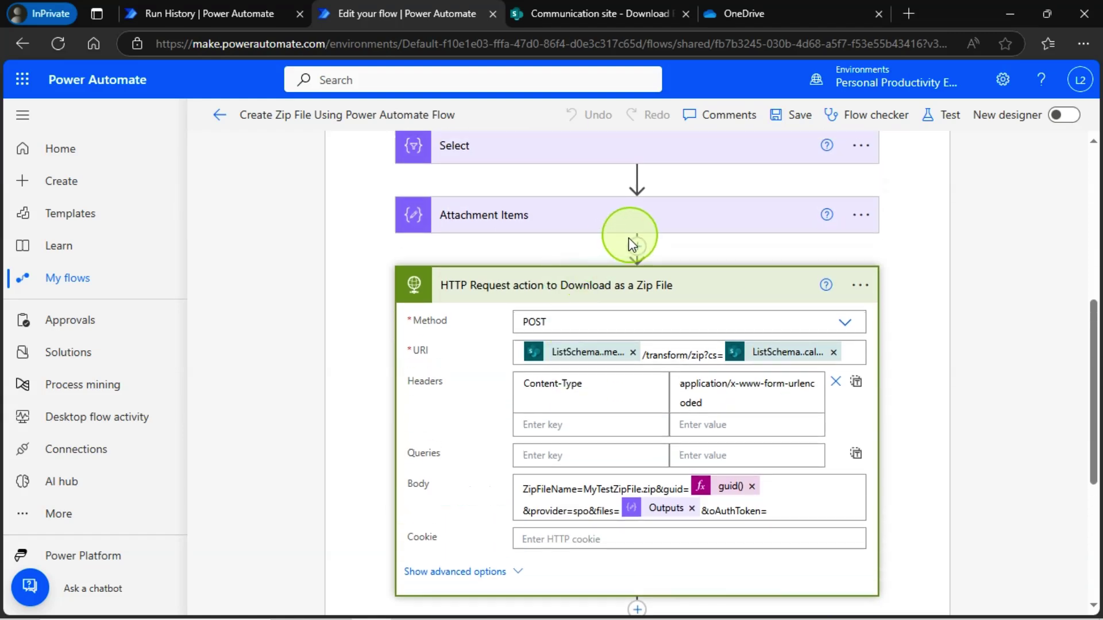
scroll(606, 446, down, 2)
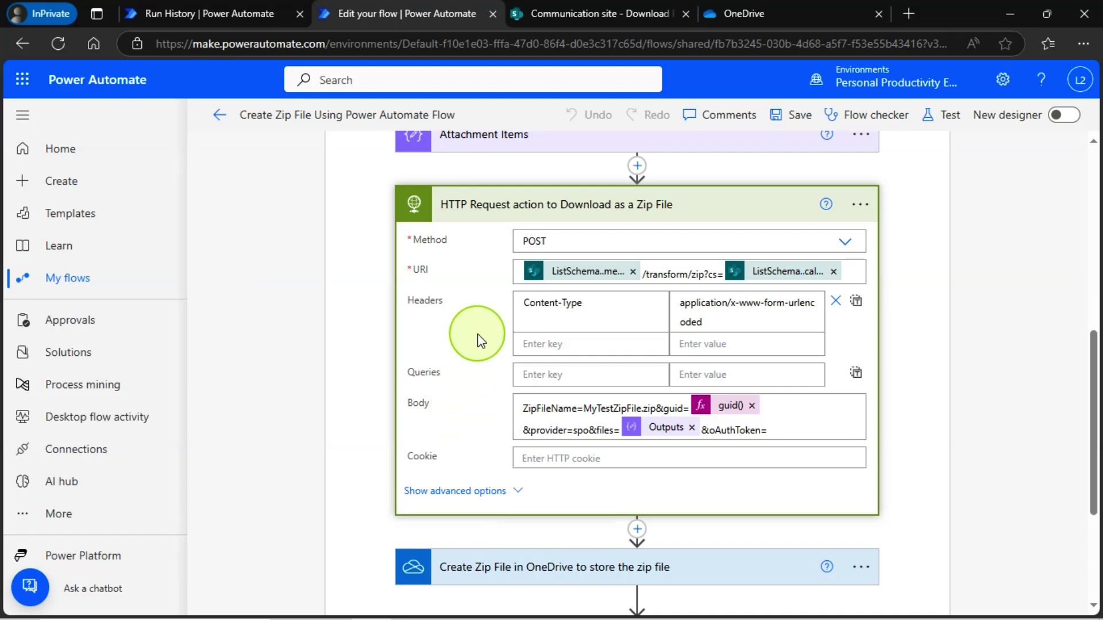
click(247, 8)
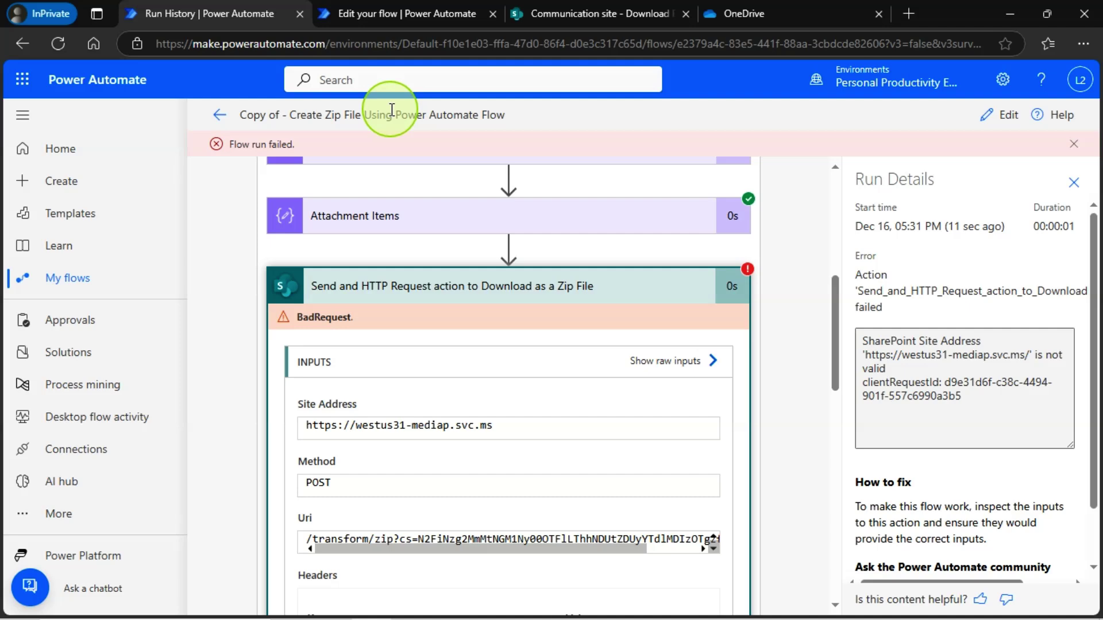
click(427, 16)
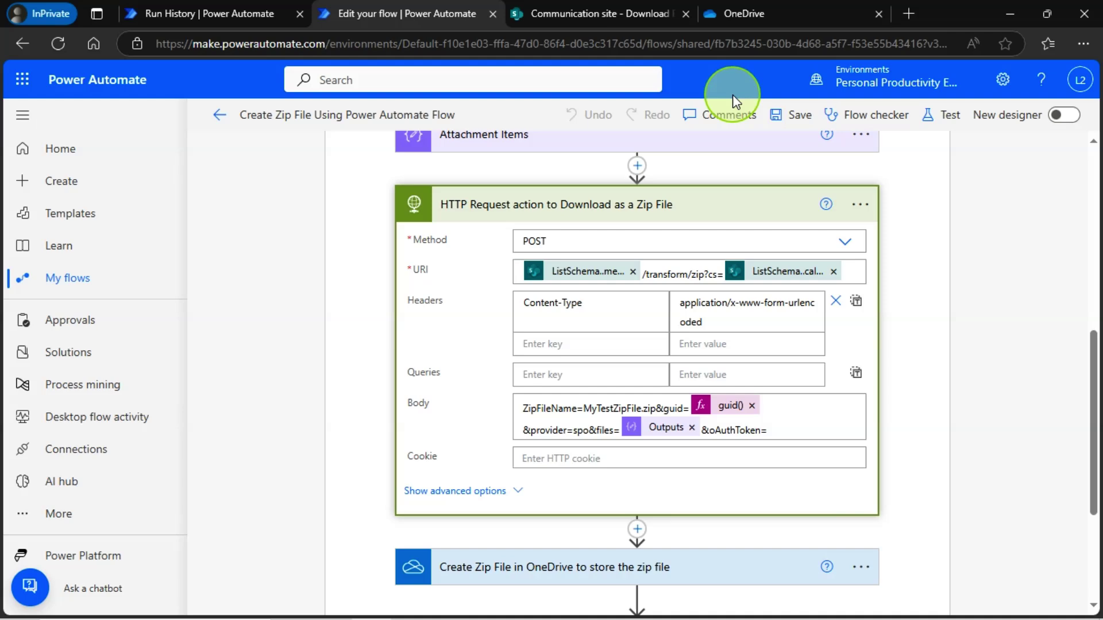
click(574, 11)
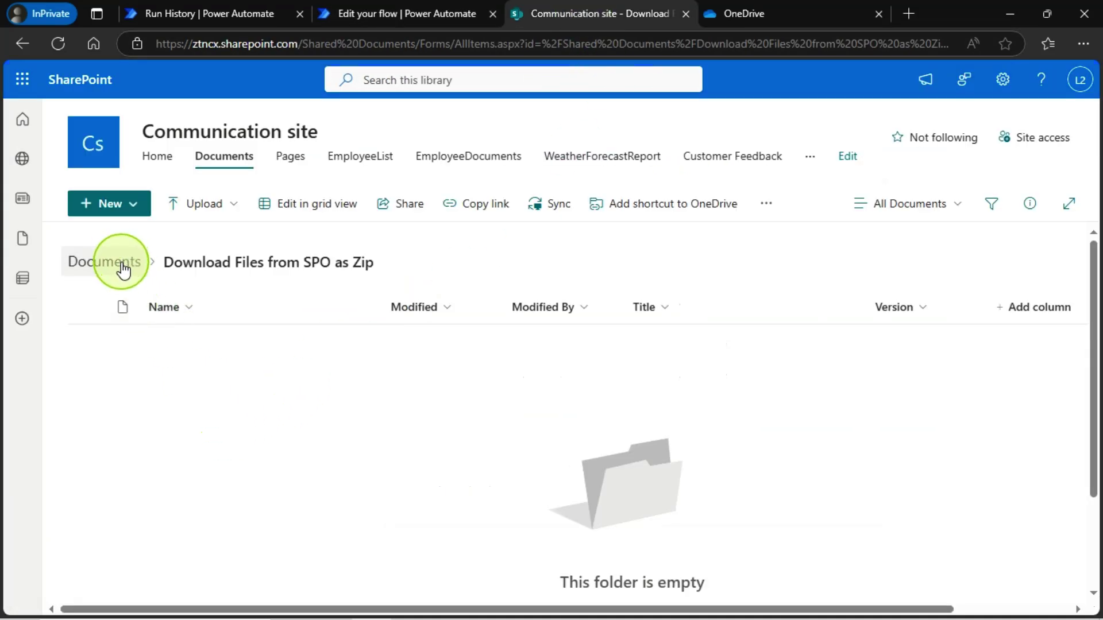
click(117, 267)
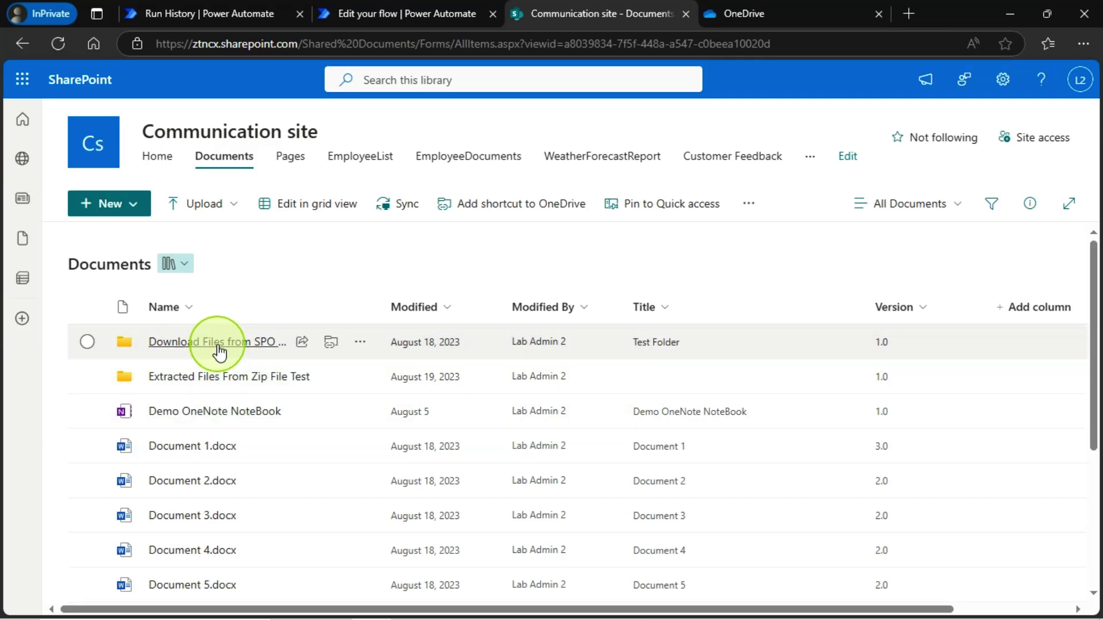
click(219, 348)
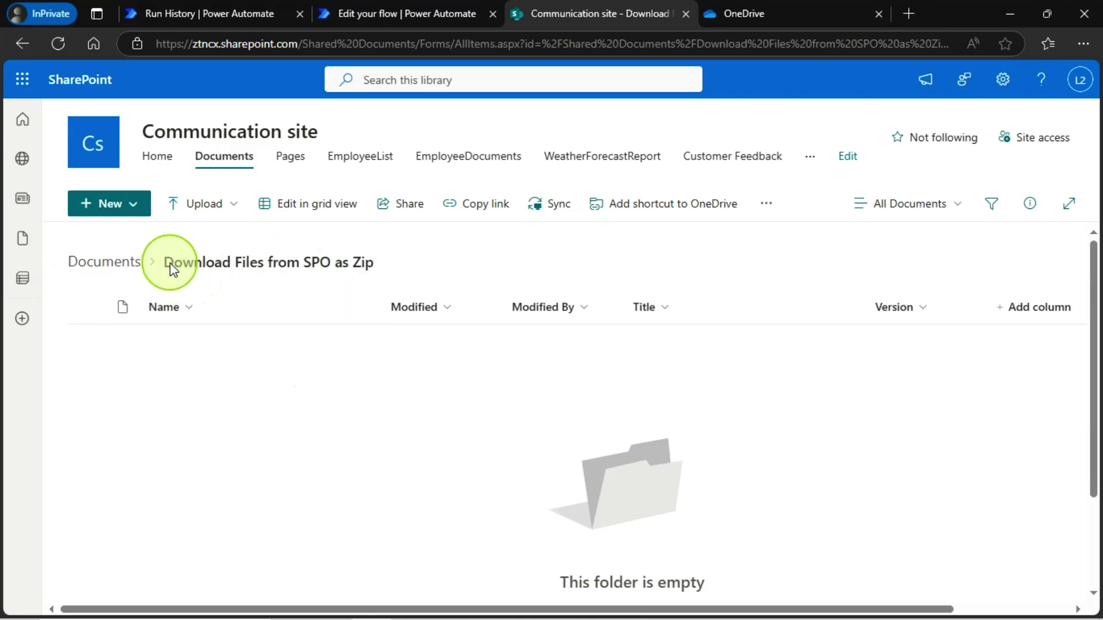
click(754, 18)
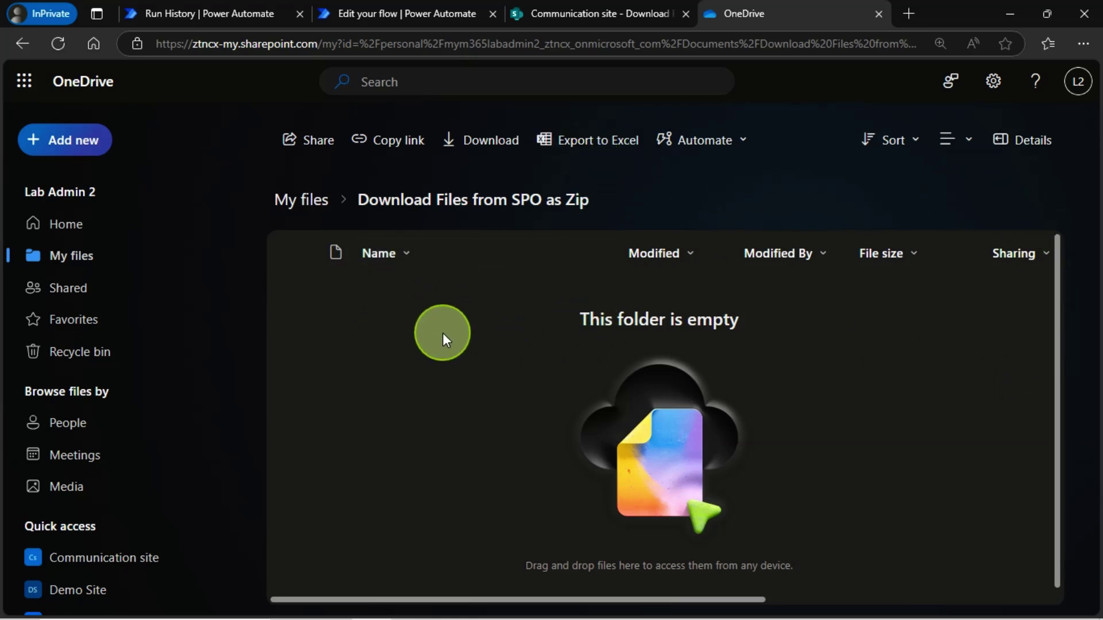
click(618, 11)
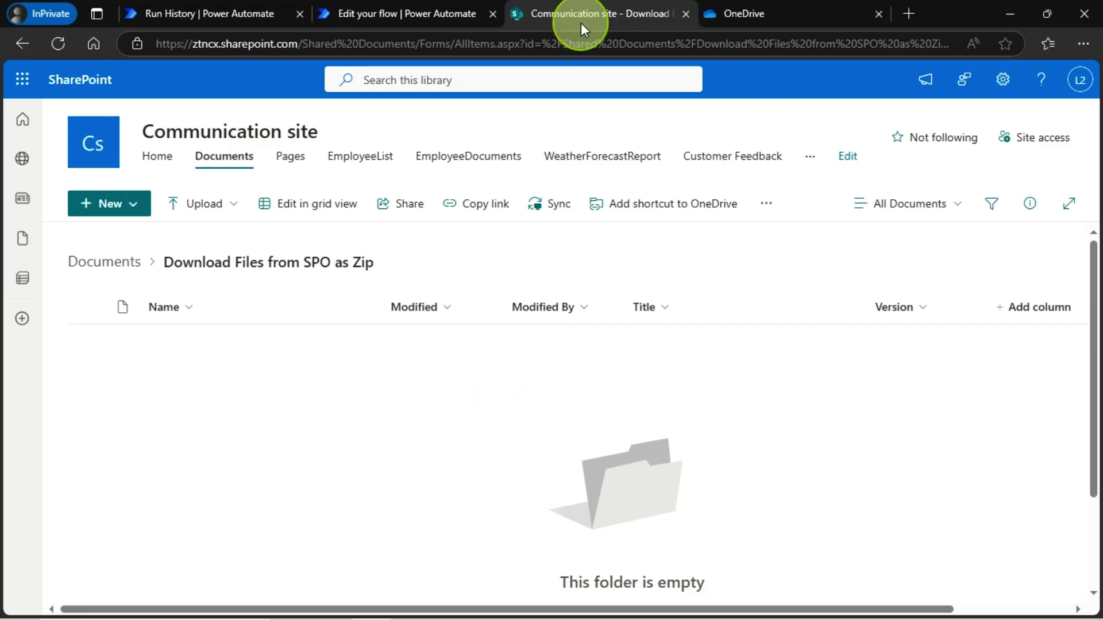
click(382, 12)
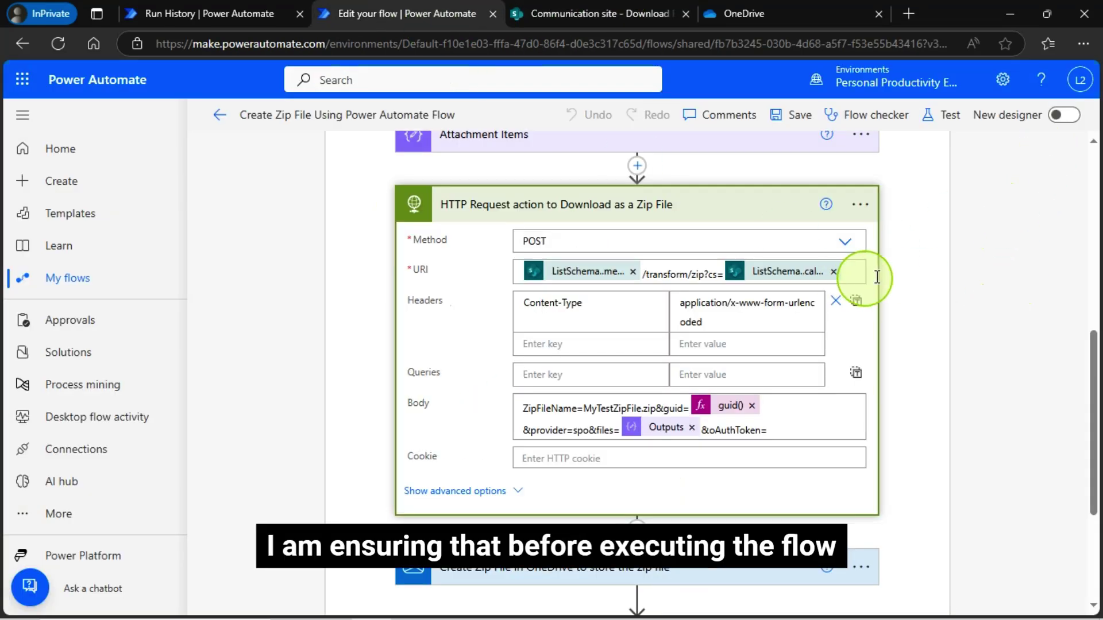
Step: Save and manually test-run the Create Zip File flow, which now succeeds
click(950, 128)
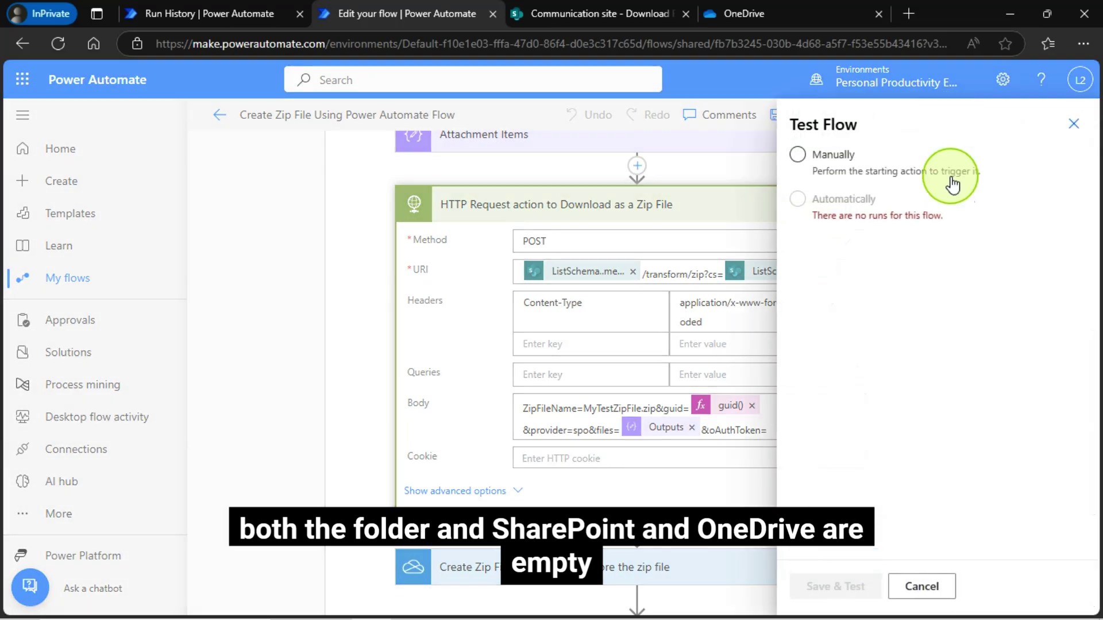
click(801, 156)
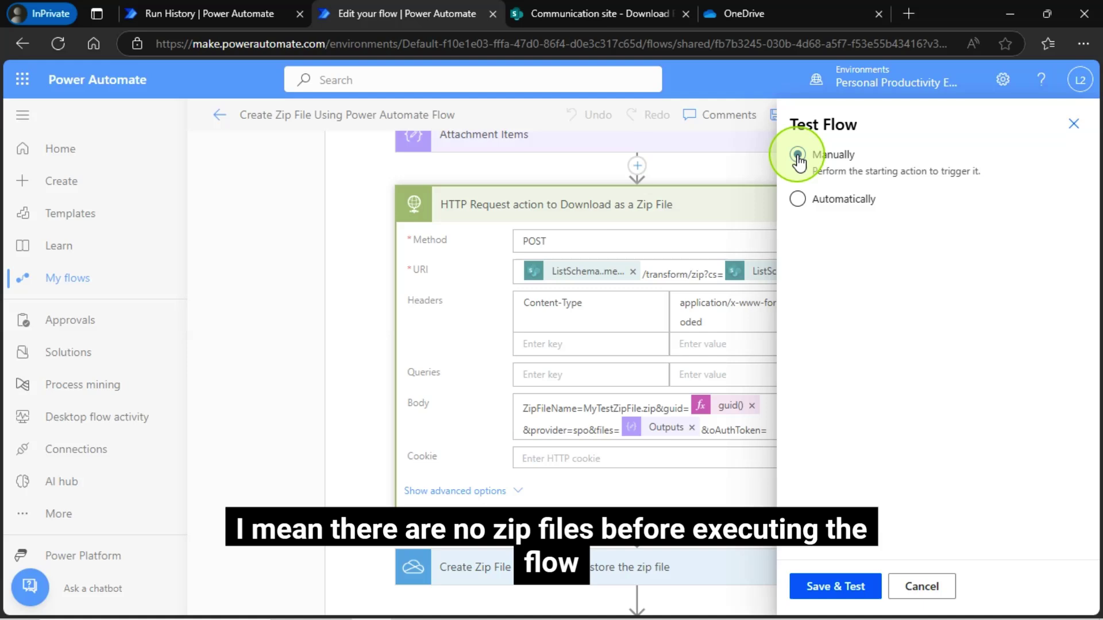
click(844, 587)
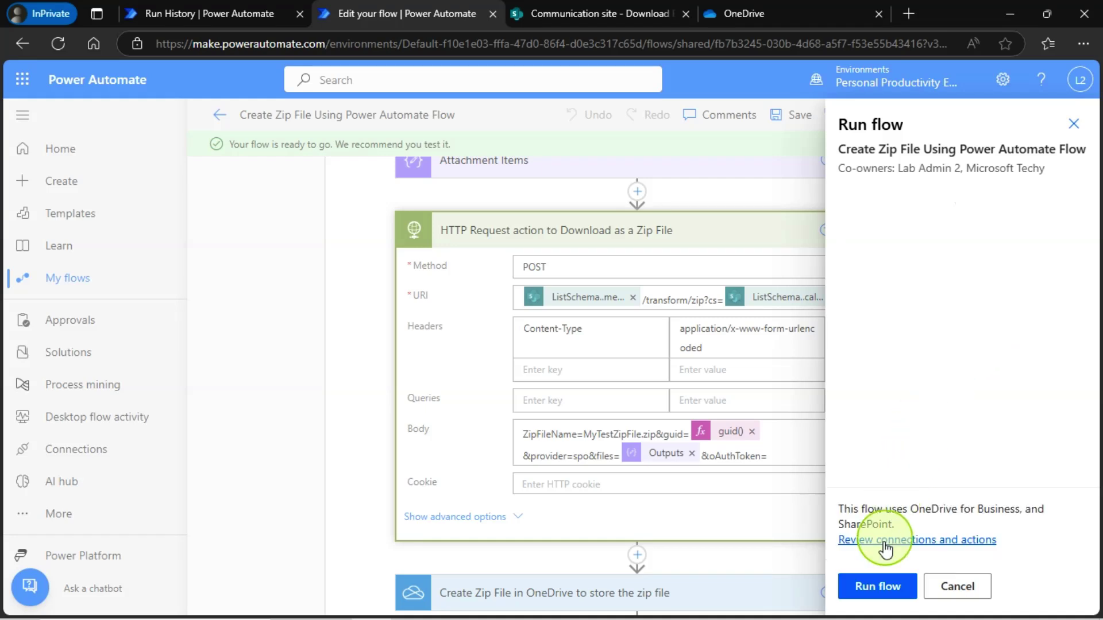
click(881, 585)
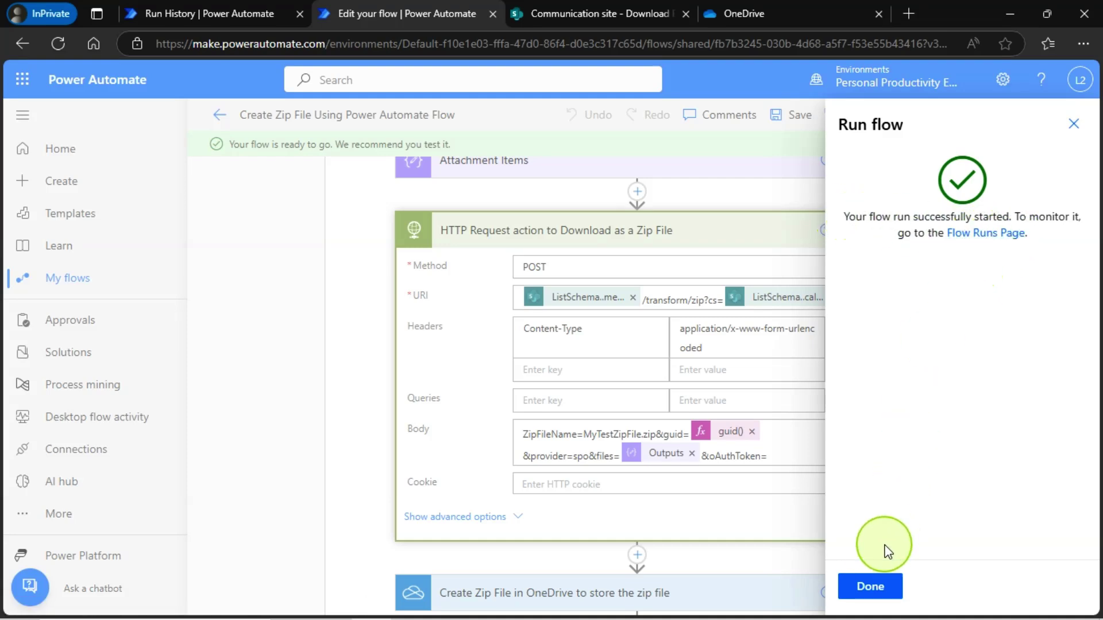
click(869, 585)
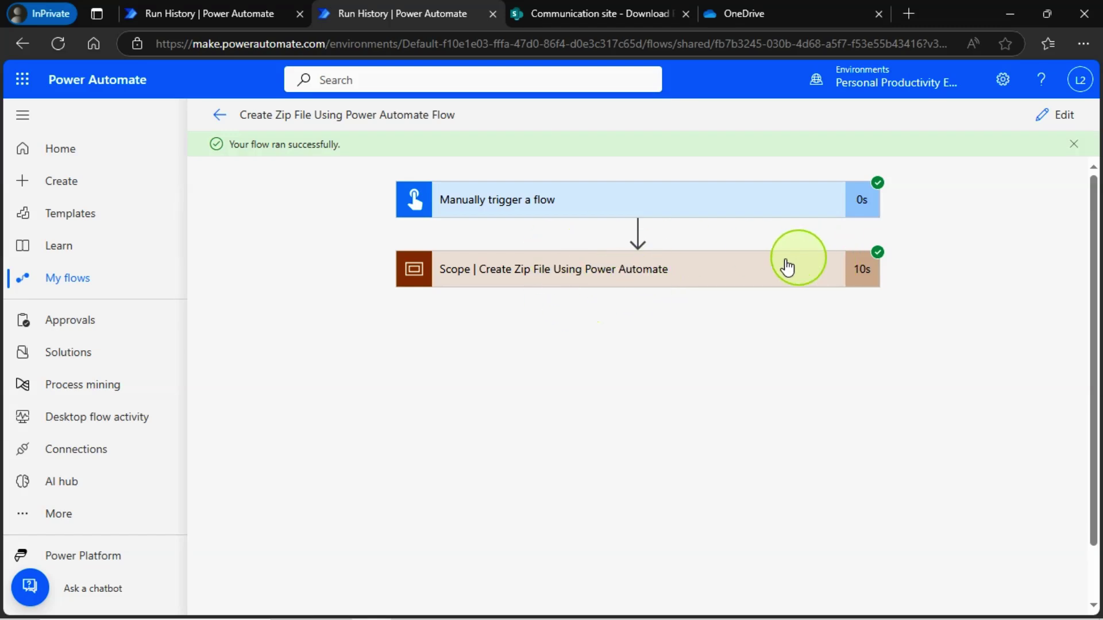
Step: Expand the run's scope to confirm each action succeeded, then check the SharePoint folder
click(697, 274)
scroll(840, 342, down, 5)
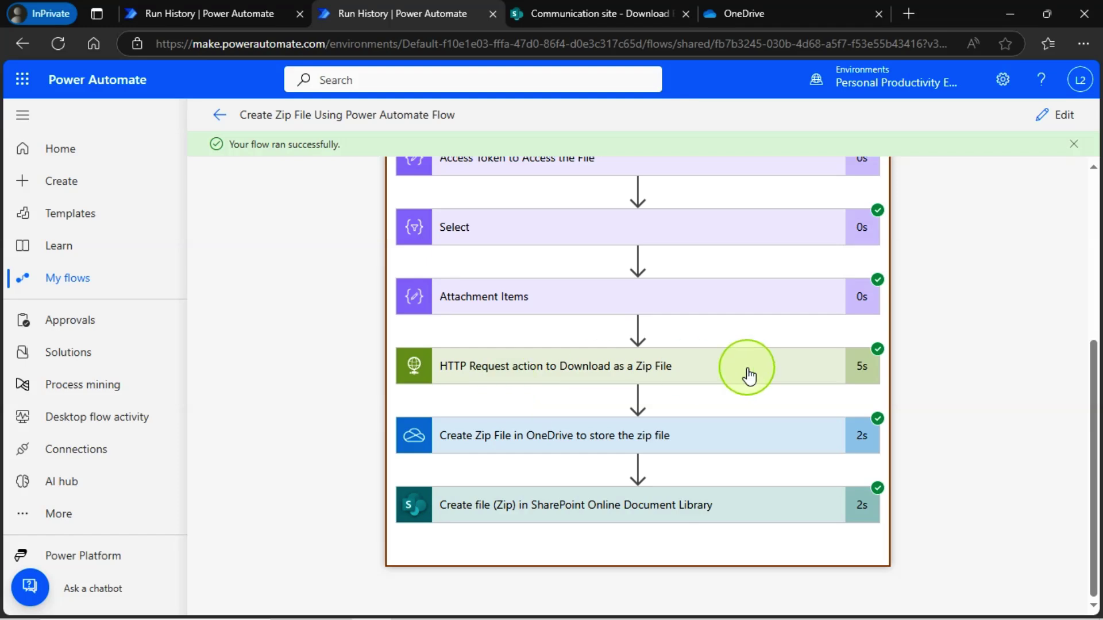
scroll(602, 390, up, 5)
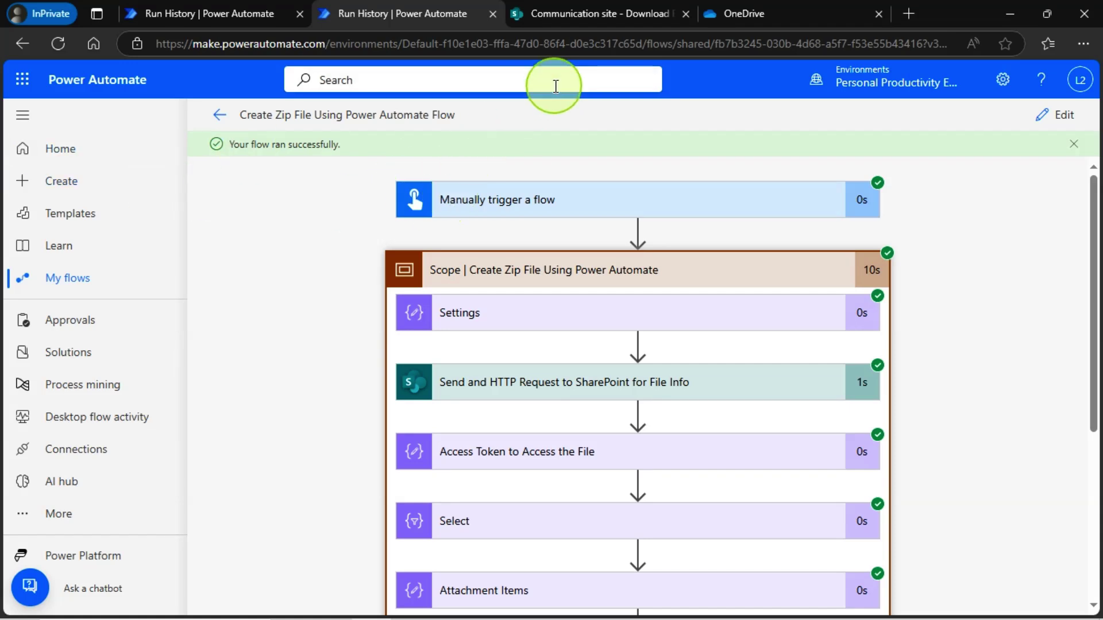
click(598, 11)
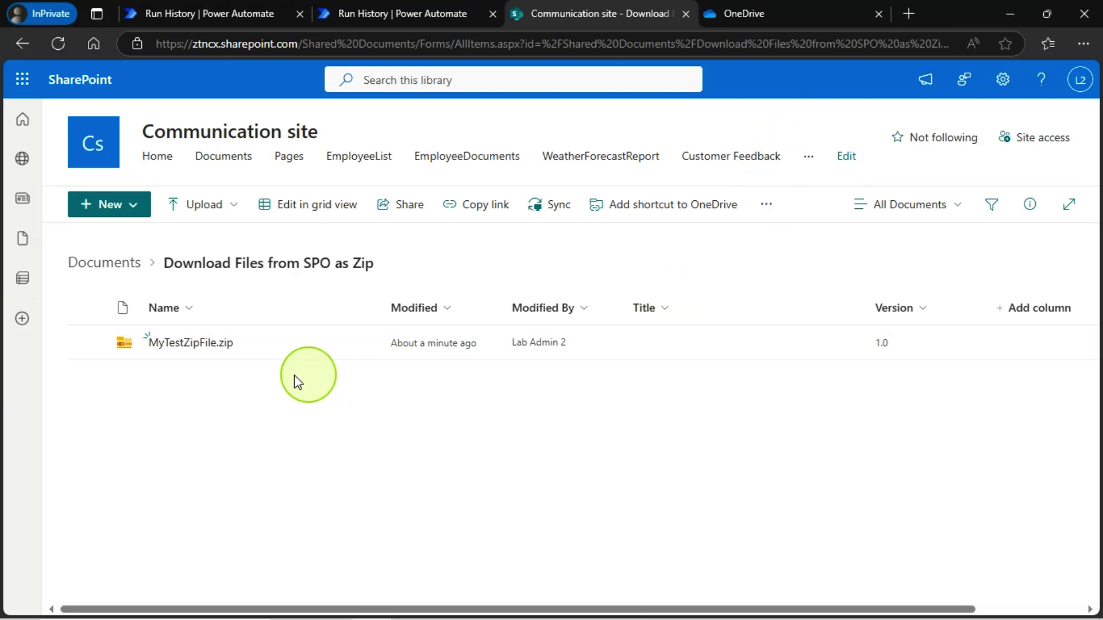
Step: Confirm MyTestZipFile.zip in OneDrive and SharePoint, preview it, then return to the successful run
click(770, 13)
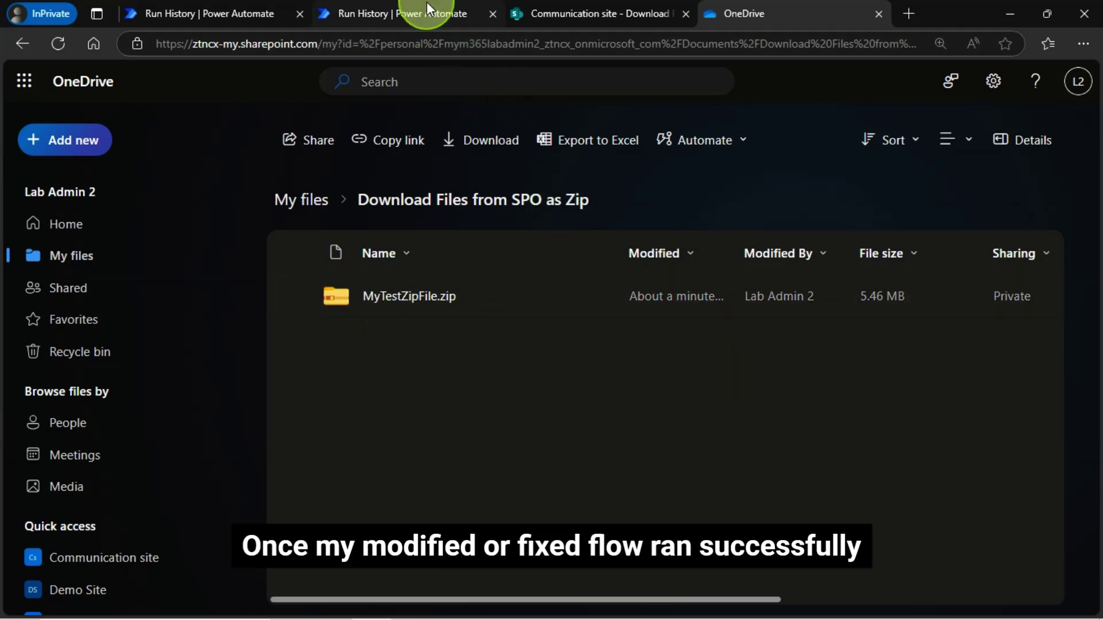
click(577, 13)
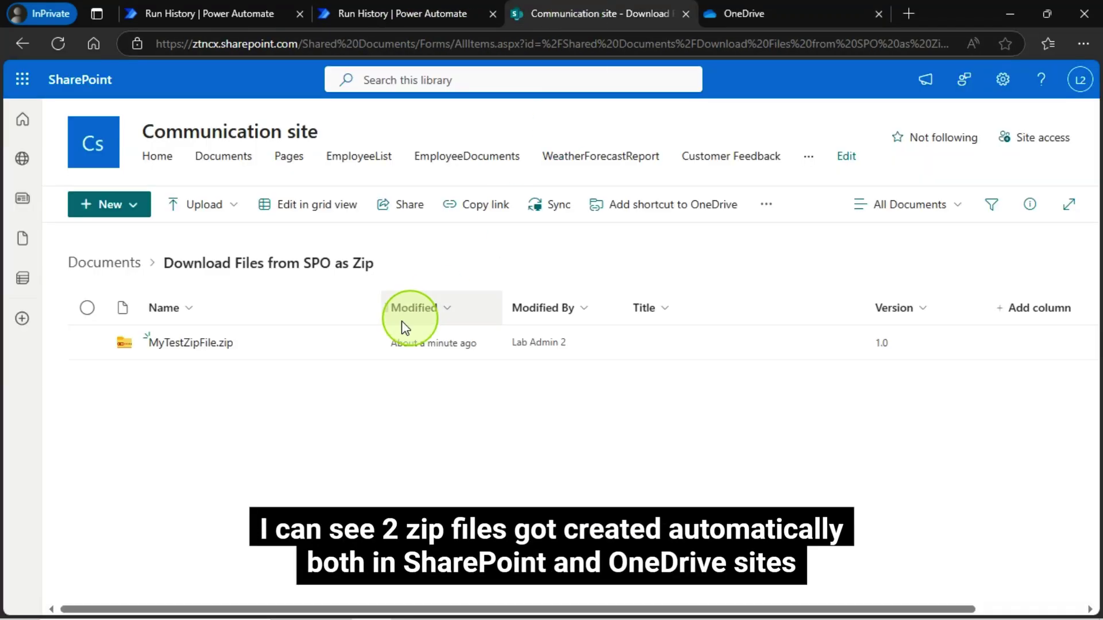
click(248, 338)
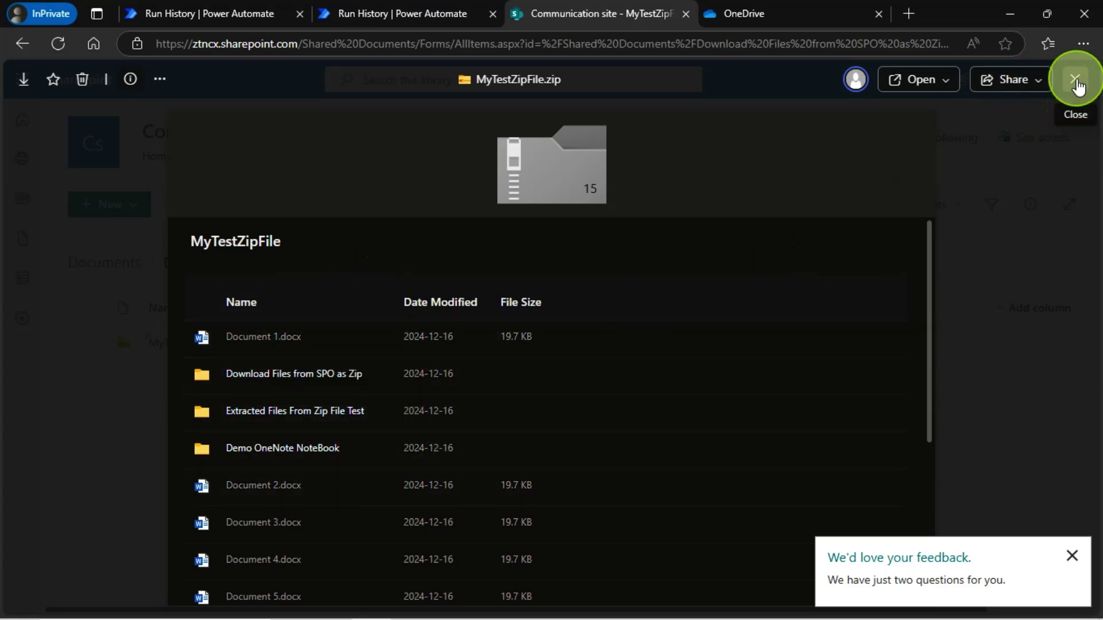
click(1078, 87)
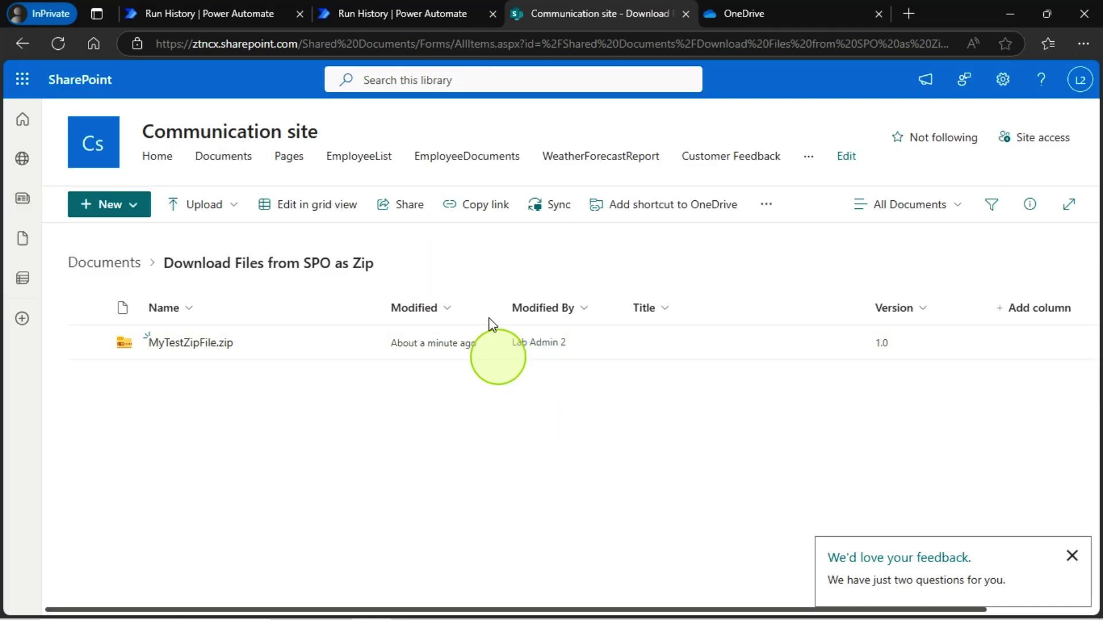
click(394, 15)
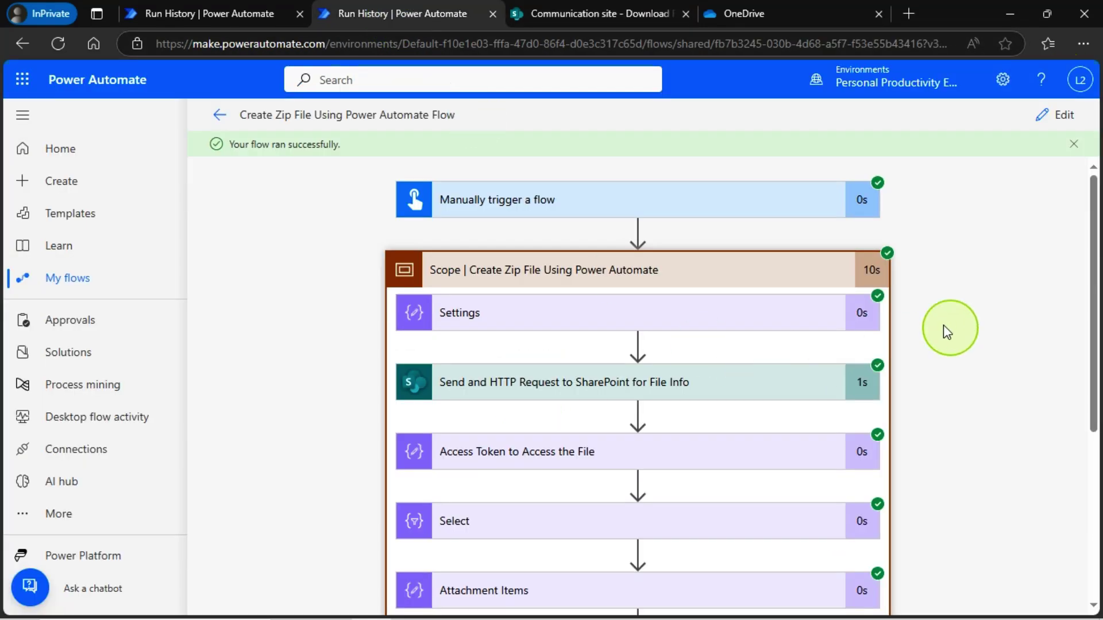
click(258, 16)
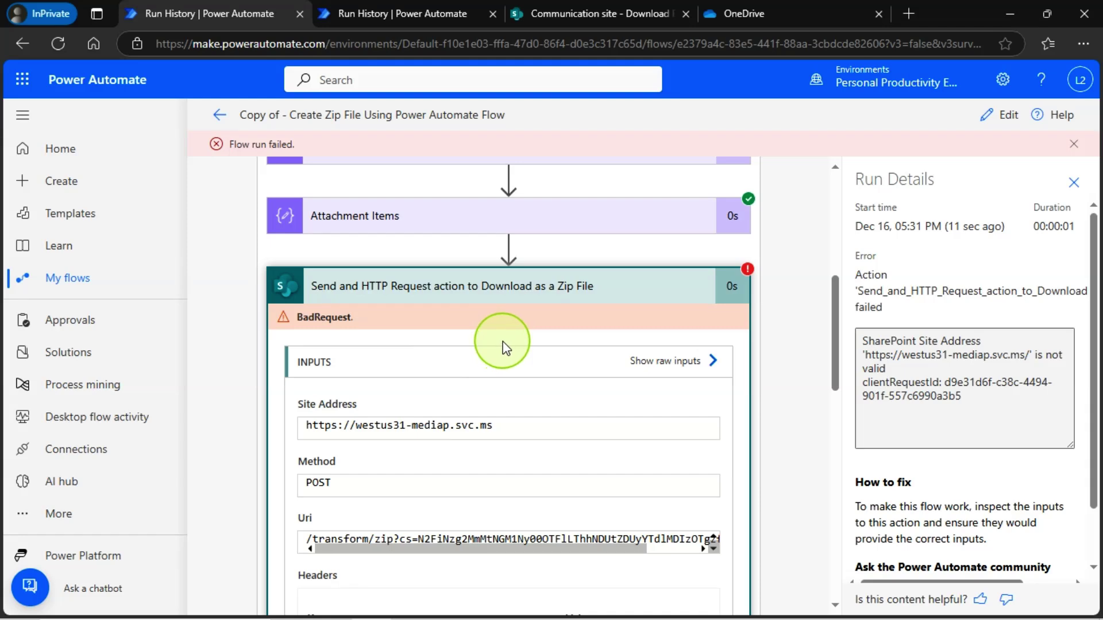
click(410, 14)
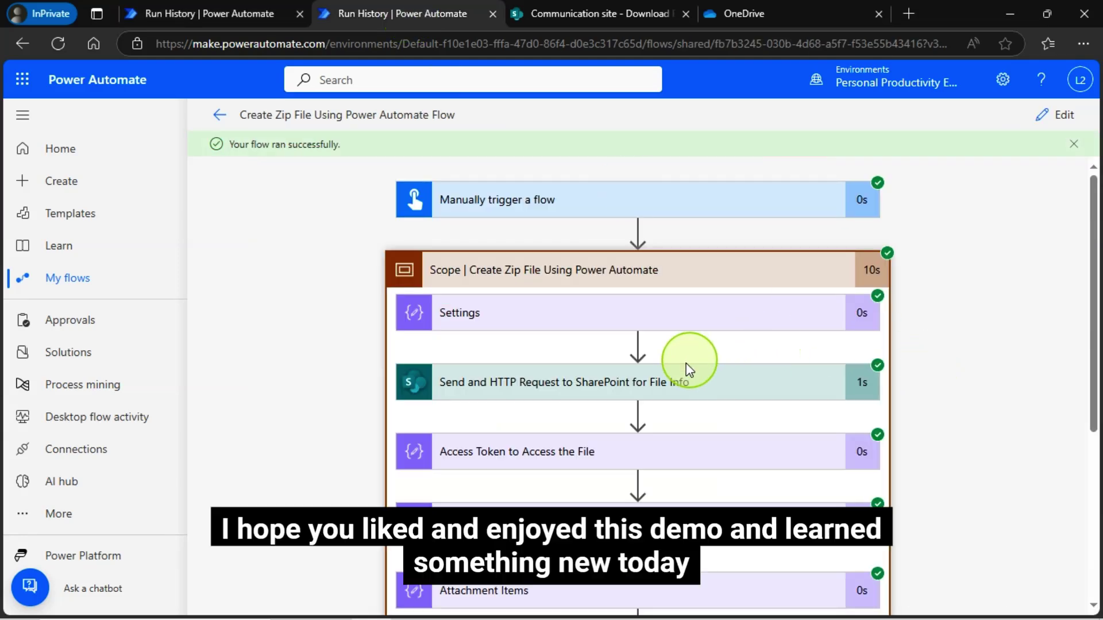